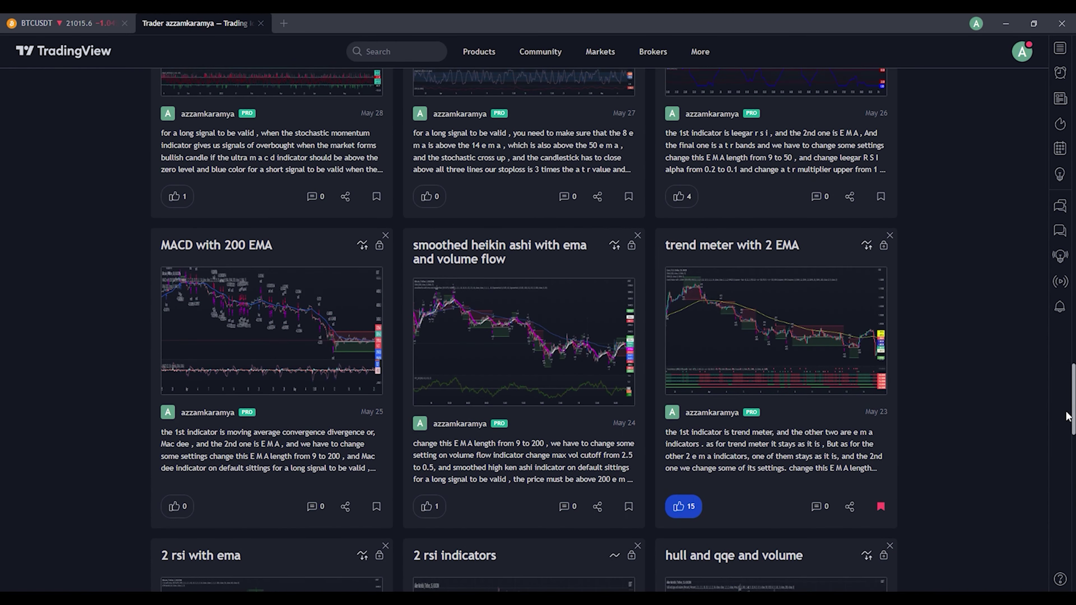
- Scroll past the profile's published ideas to the Cardano/TetherUS 5-minute Binance chart
{"action": "left_click_drag", "start_coordinate": [1065, 395], "coordinate": [1032, 71]}
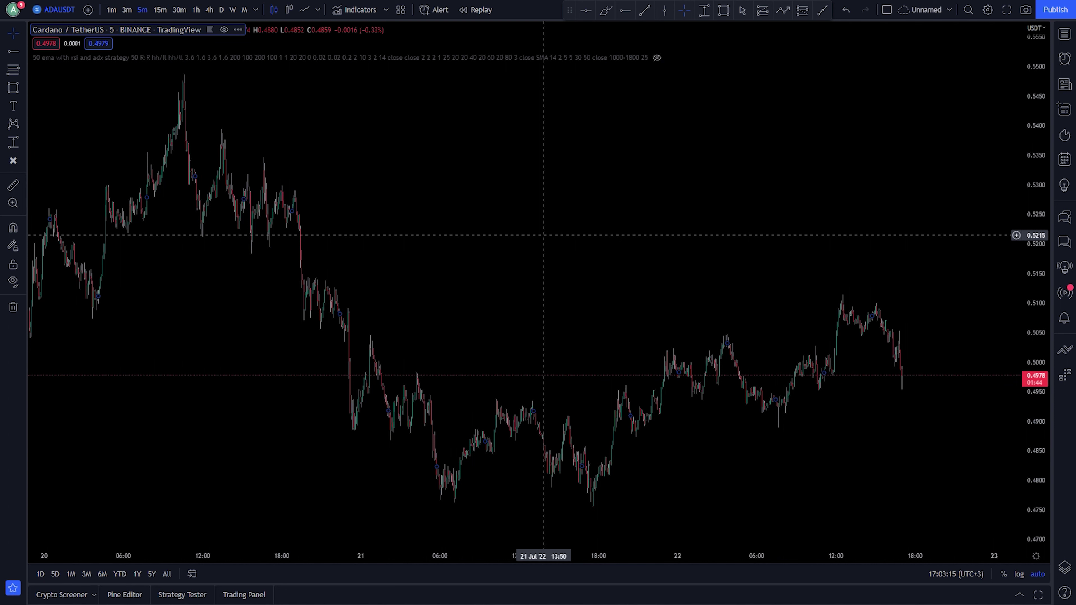
- Add the Relative Strength Index indicator and set its length to 3
{"action": "left_click", "coordinate": [355, 9]}
{"action": "type", "text": "rsi"}
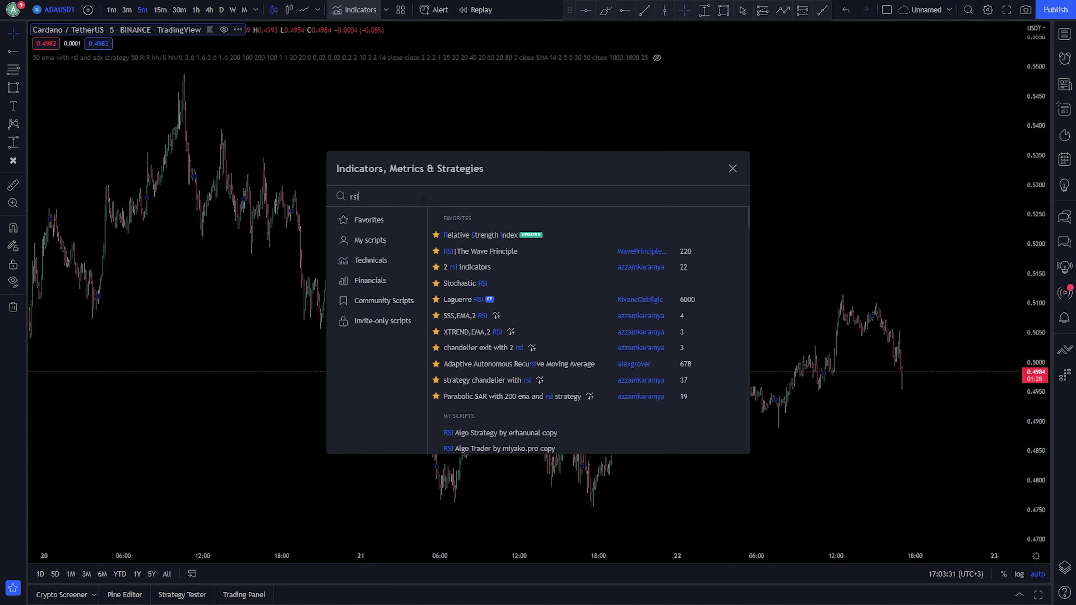
{"action": "left_click", "coordinate": [442, 237]}
{"action": "key", "text": "Escape"}
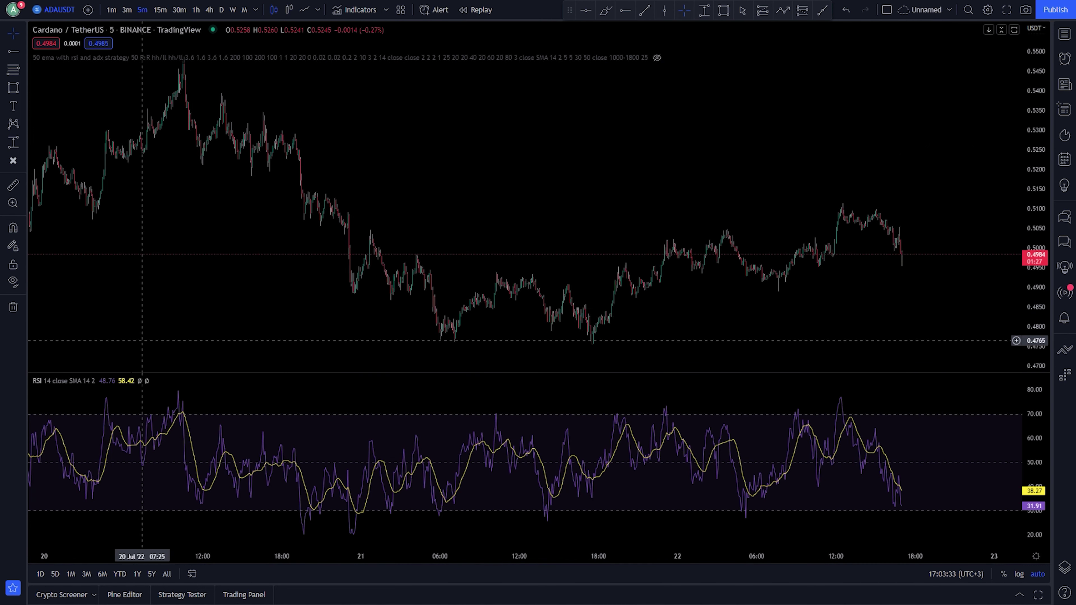
{"action": "left_click", "coordinate": [119, 381]}
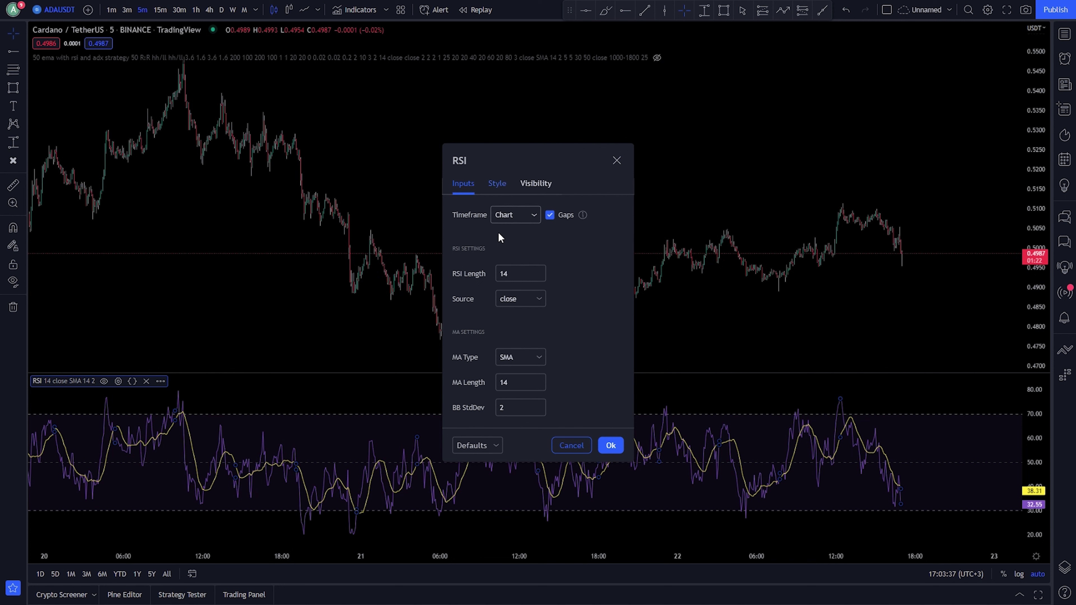
{"action": "type", "text": "3"}
- Make the RSI line white and hide its moving average and lower Bollinger Band
{"action": "left_click", "coordinate": [499, 190]}
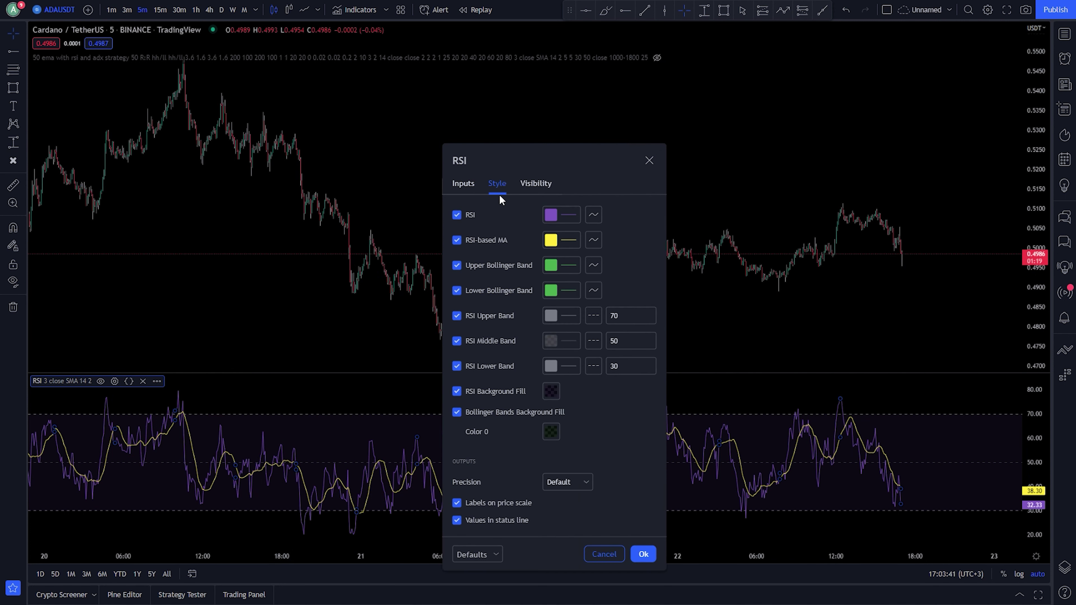
{"action": "left_click", "coordinate": [488, 241]}
{"action": "left_click", "coordinate": [553, 219]}
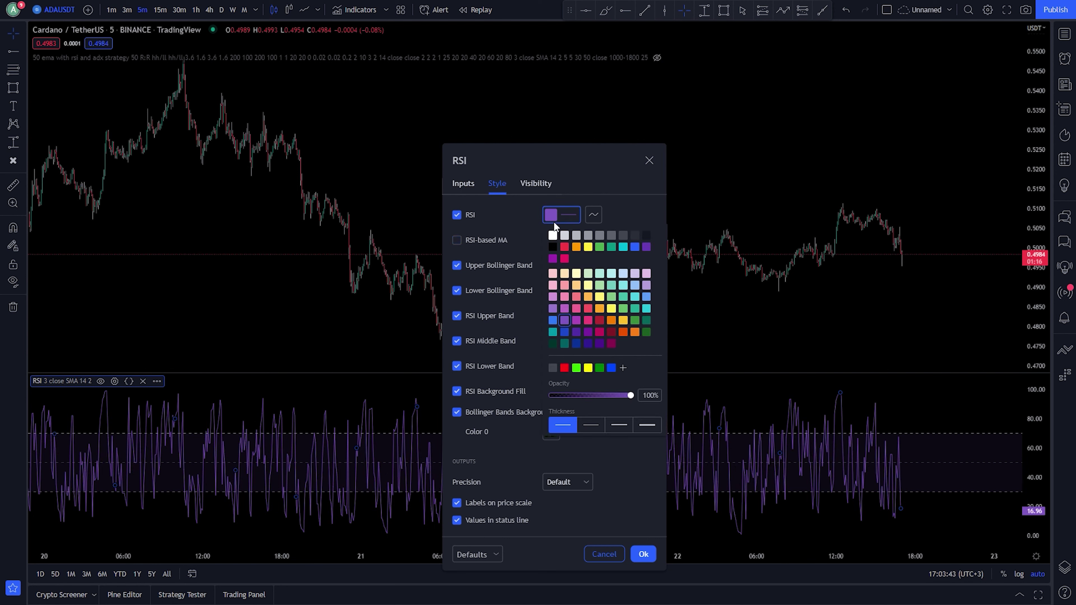
{"action": "left_click", "coordinate": [554, 236]}
{"action": "left_click", "coordinate": [512, 264]}
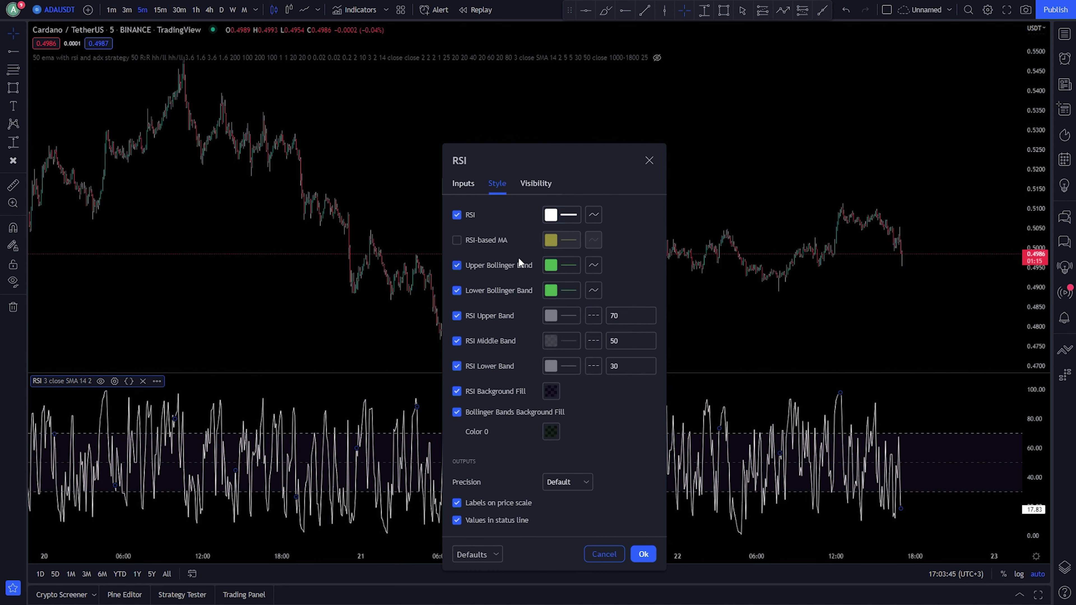
{"action": "left_click", "coordinate": [492, 290]}
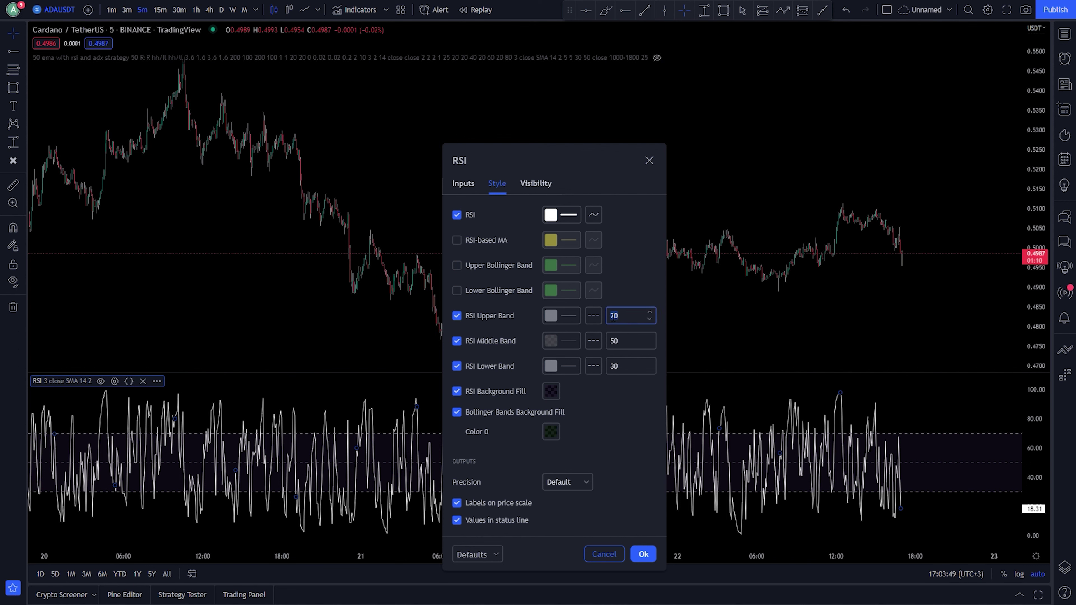
- Set solid 80/20 RSI bands, remove the middle band and both background fills, and apply
{"action": "left_click", "coordinate": [628, 367]}
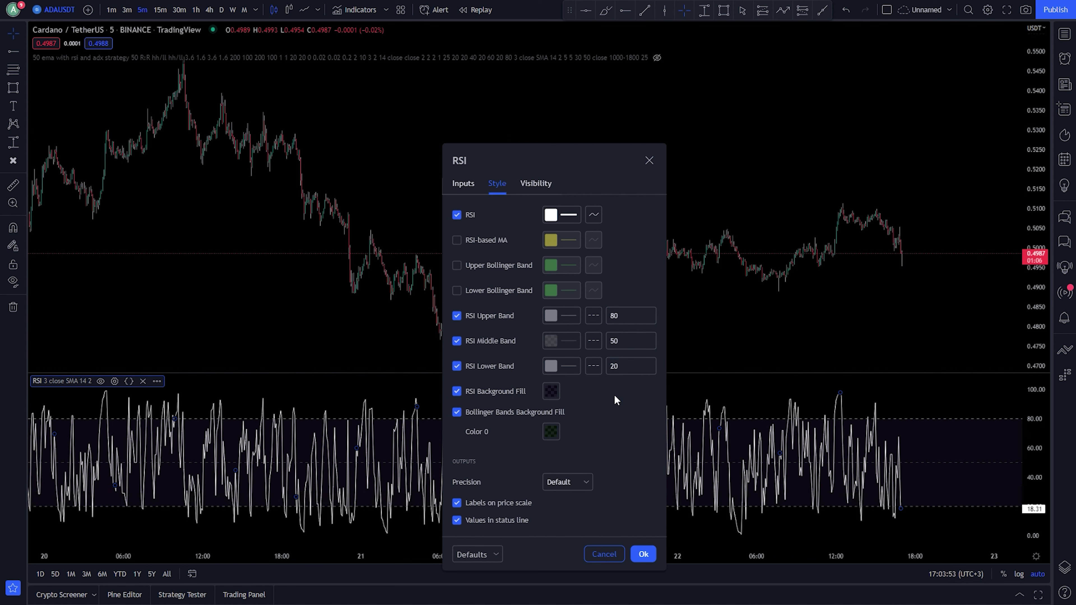
{"action": "left_click", "coordinate": [594, 319]}
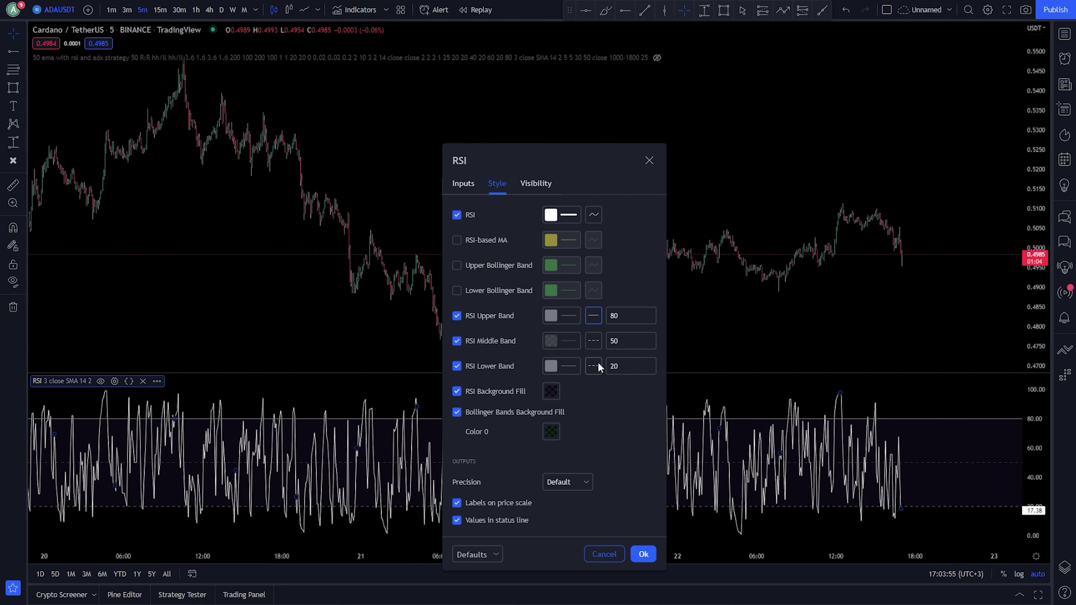
{"action": "left_click", "coordinate": [598, 362]}
{"action": "left_click", "coordinate": [610, 382]}
{"action": "left_click", "coordinate": [496, 343]}
{"action": "left_click", "coordinate": [457, 391]}
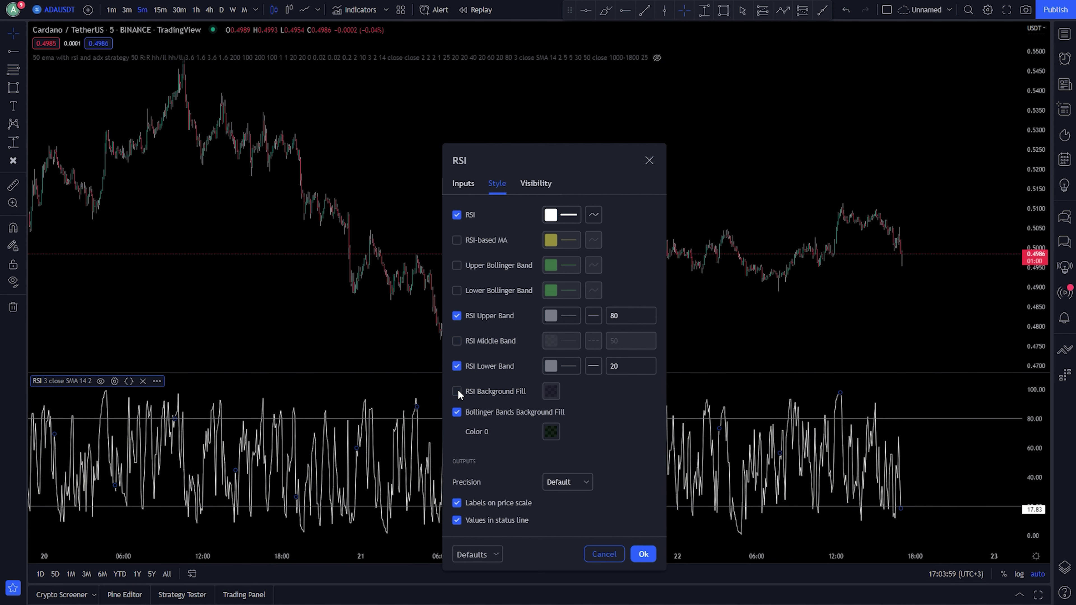
{"action": "left_click", "coordinate": [457, 412]}
{"action": "left_click", "coordinate": [643, 554]}
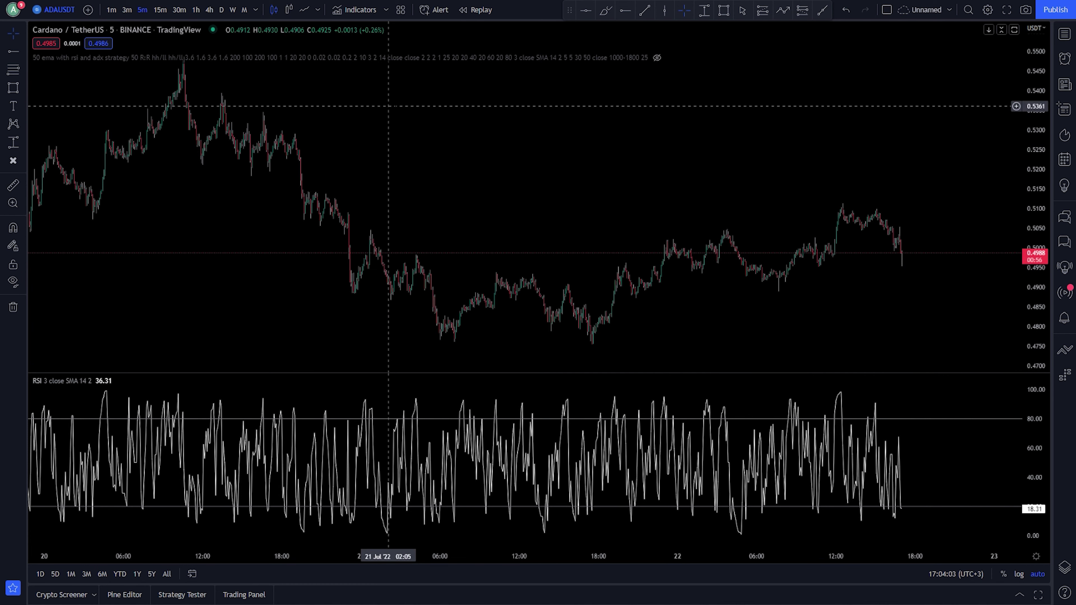
- Add the Moving Average Exponential indicator to the price chart
{"action": "left_click", "coordinate": [354, 9]}
{"action": "type", "text": "e"}
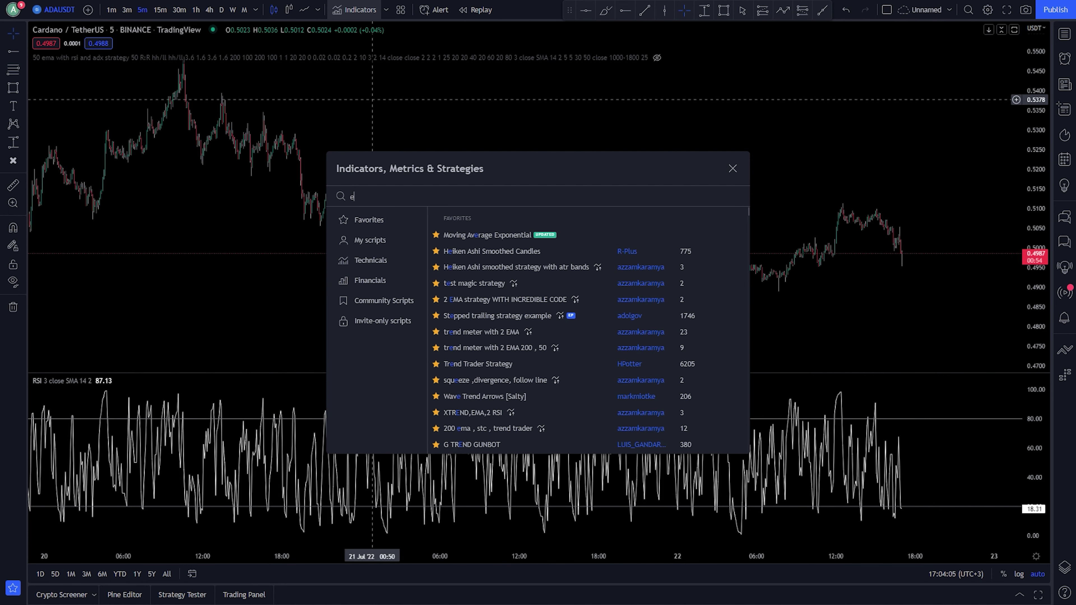
{"action": "type", "text": "ma"}
{"action": "left_click", "coordinate": [488, 237]}
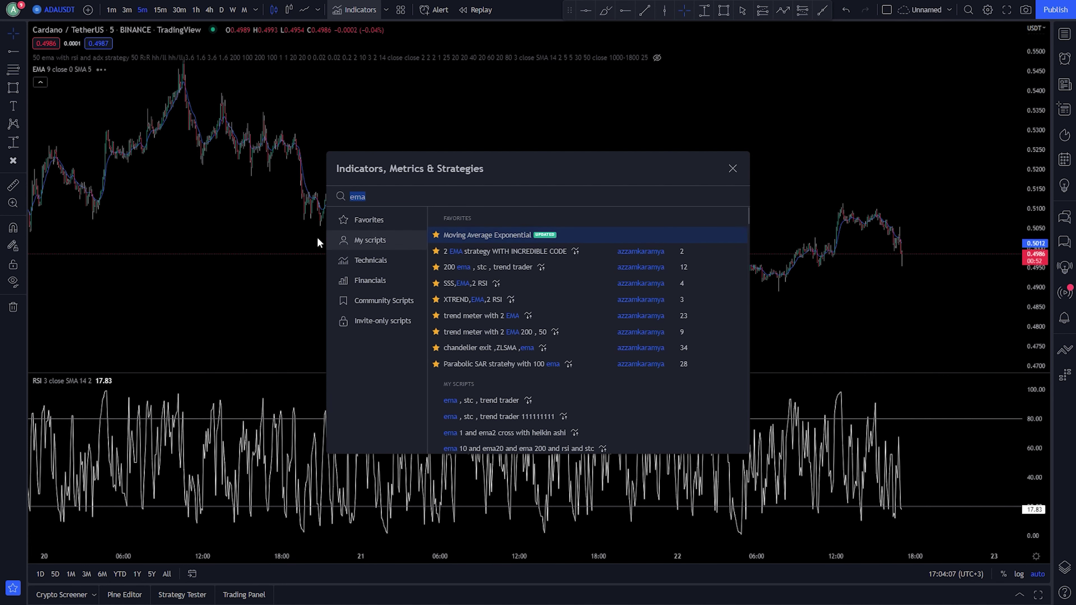
{"action": "key", "text": "Escape"}
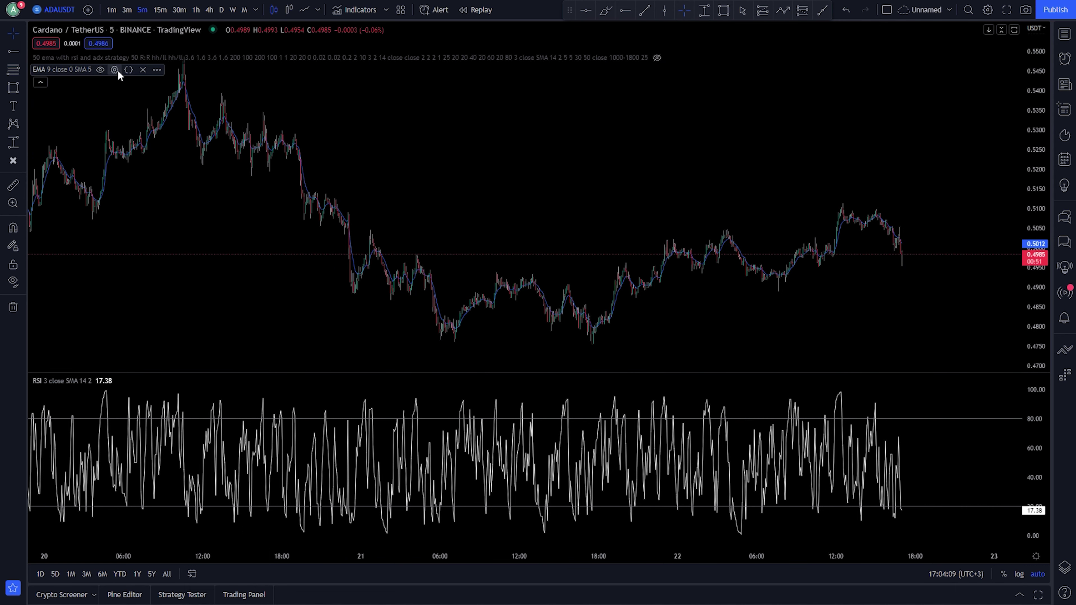
- Give the EMA a white line and a length of 50
{"action": "left_click", "coordinate": [118, 71]}
{"action": "left_click", "coordinate": [540, 258]}
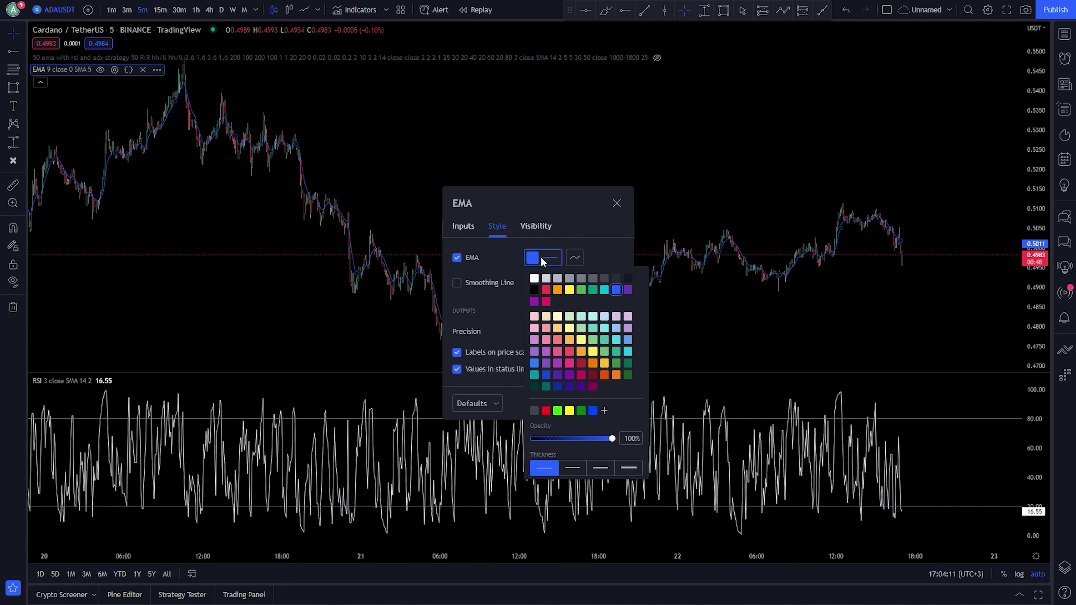
{"action": "left_click", "coordinate": [535, 281]}
{"action": "left_click", "coordinate": [466, 231]}
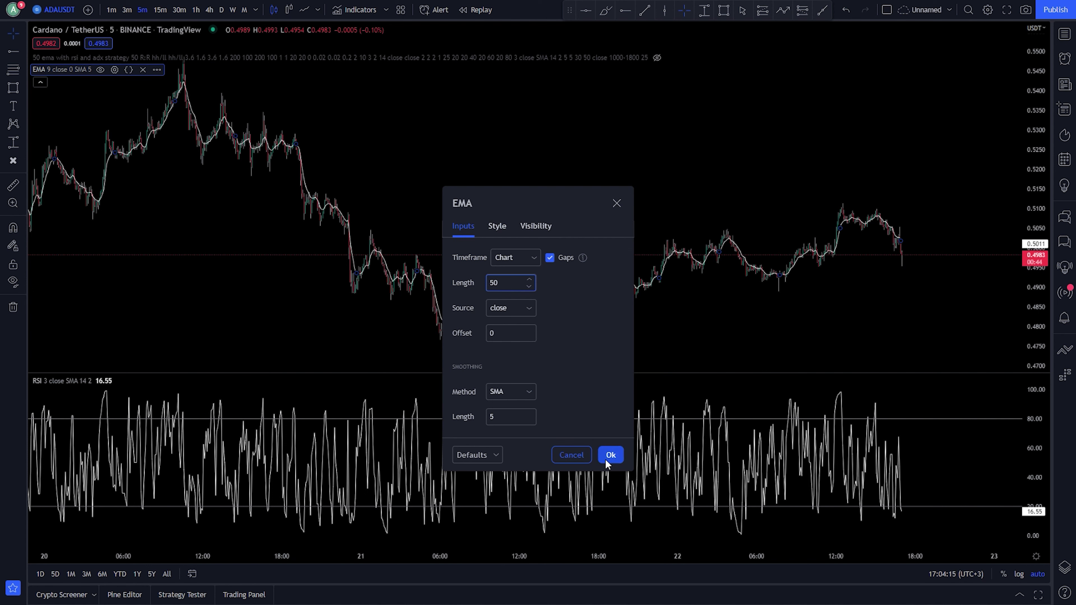
{"action": "left_click", "coordinate": [615, 460]}
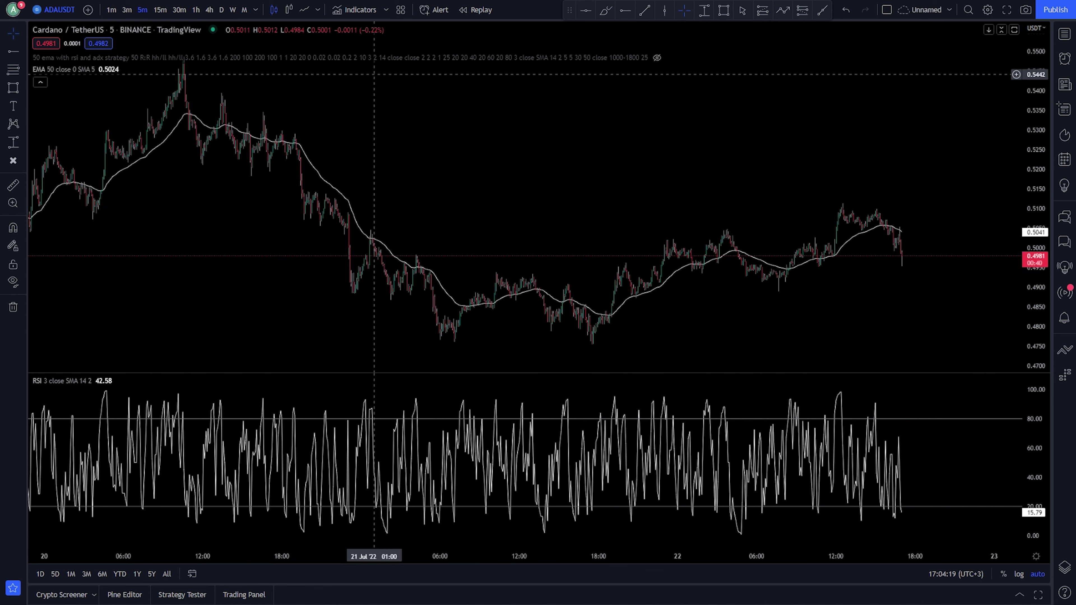
{"action": "left_click", "coordinate": [356, 15]}
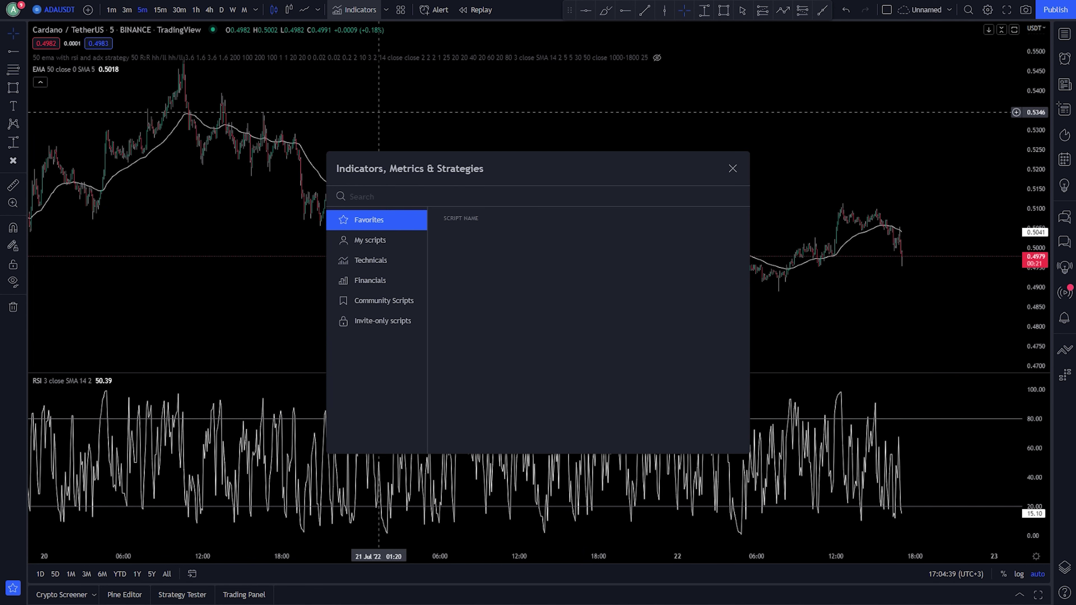
- Add the Average Directional Index as a new pane
{"action": "type", "text": "adx"}
{"action": "scroll", "coordinate": [533, 355], "scroll_direction": "down", "scroll_amount": 5}
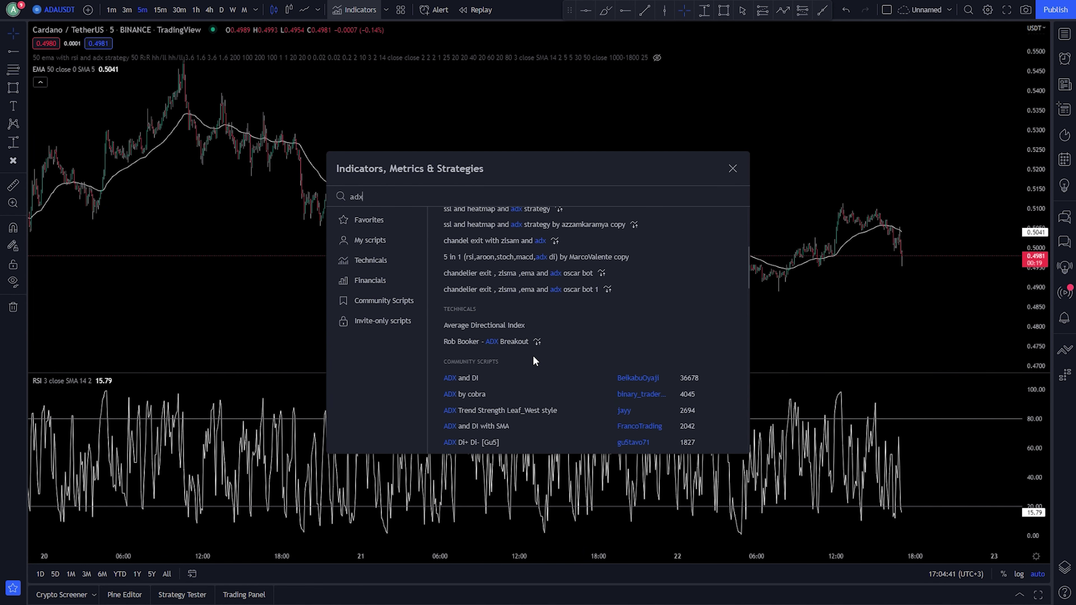
{"action": "left_click", "coordinate": [494, 325]}
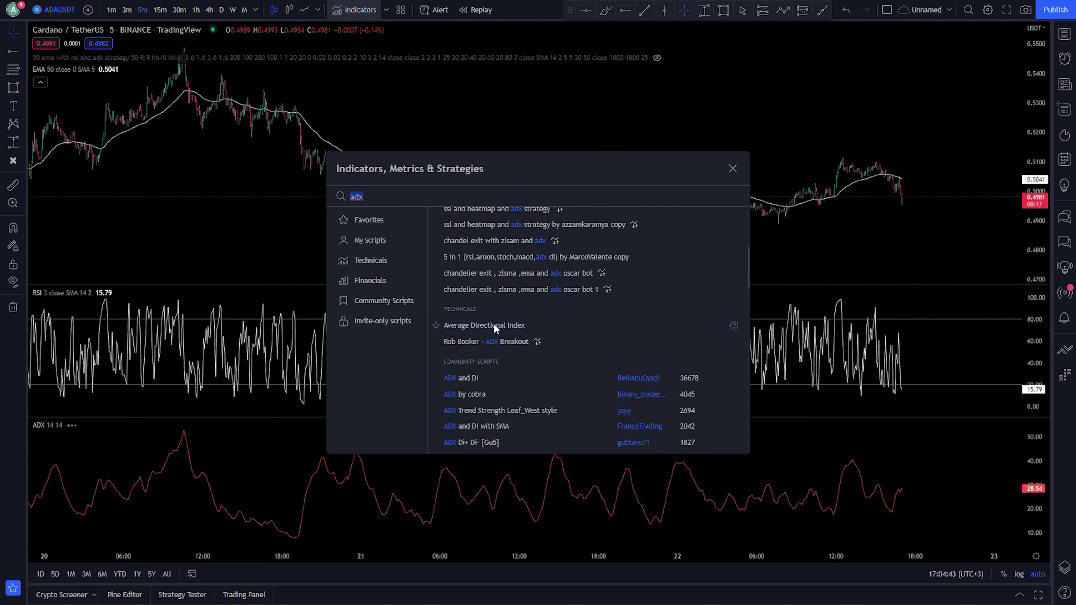
{"action": "left_click", "coordinate": [296, 206]}
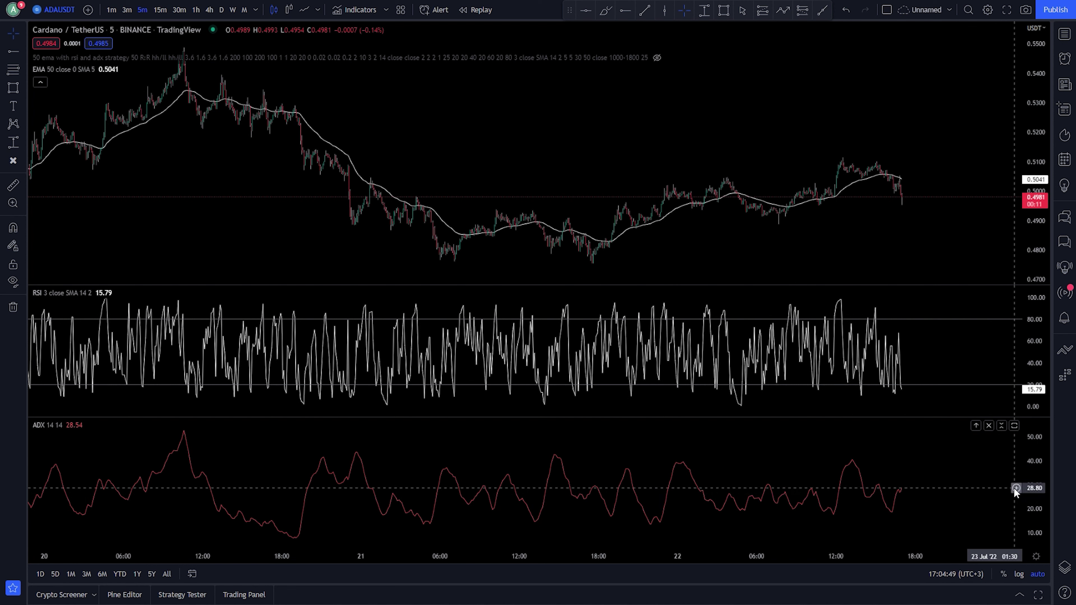
- Draw a horizontal line in the ADX pane and set its price to 30
{"action": "left_click", "coordinate": [1015, 487]}
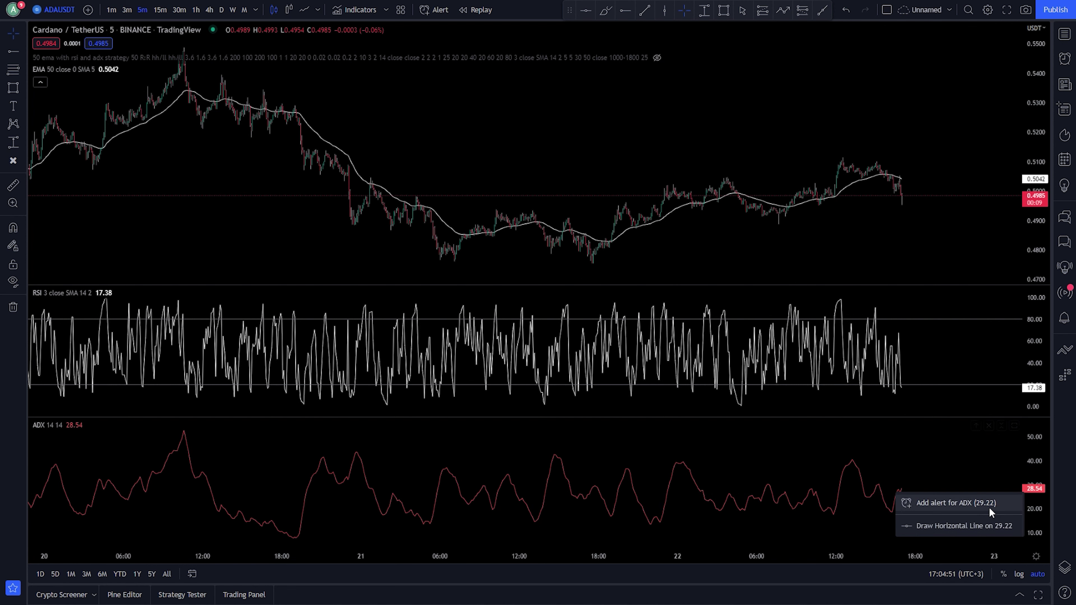
{"action": "left_click", "coordinate": [970, 526]}
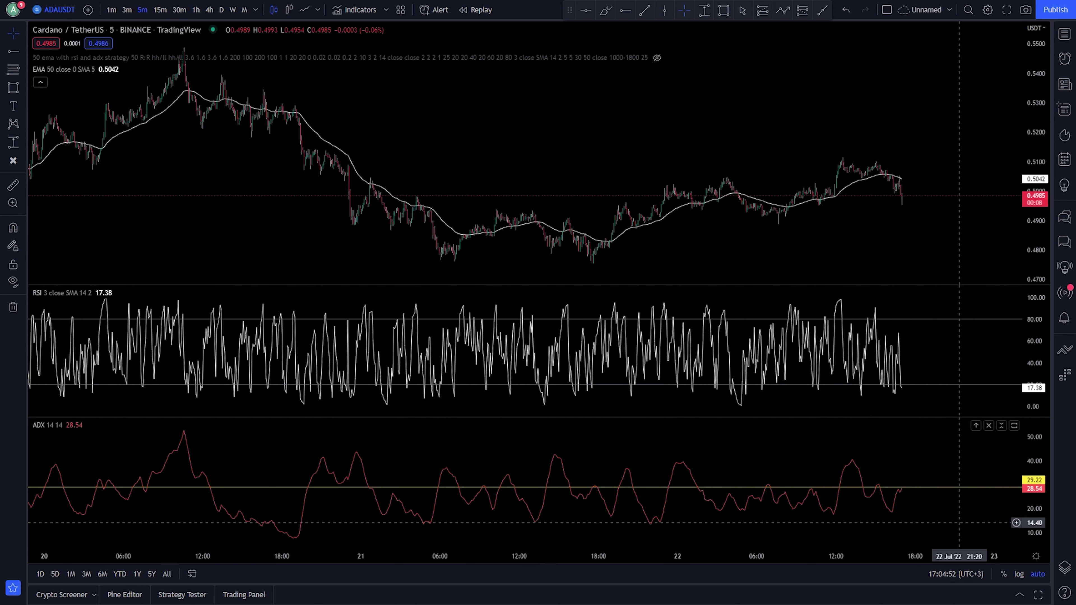
{"action": "double_click", "coordinate": [822, 490]}
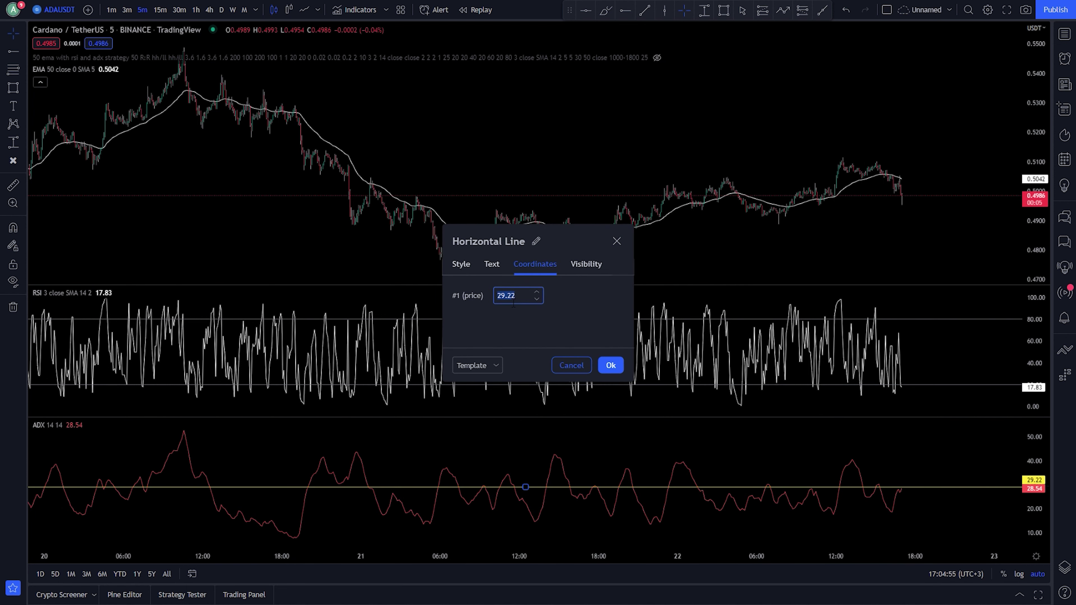
{"action": "left_click", "coordinate": [610, 365]}
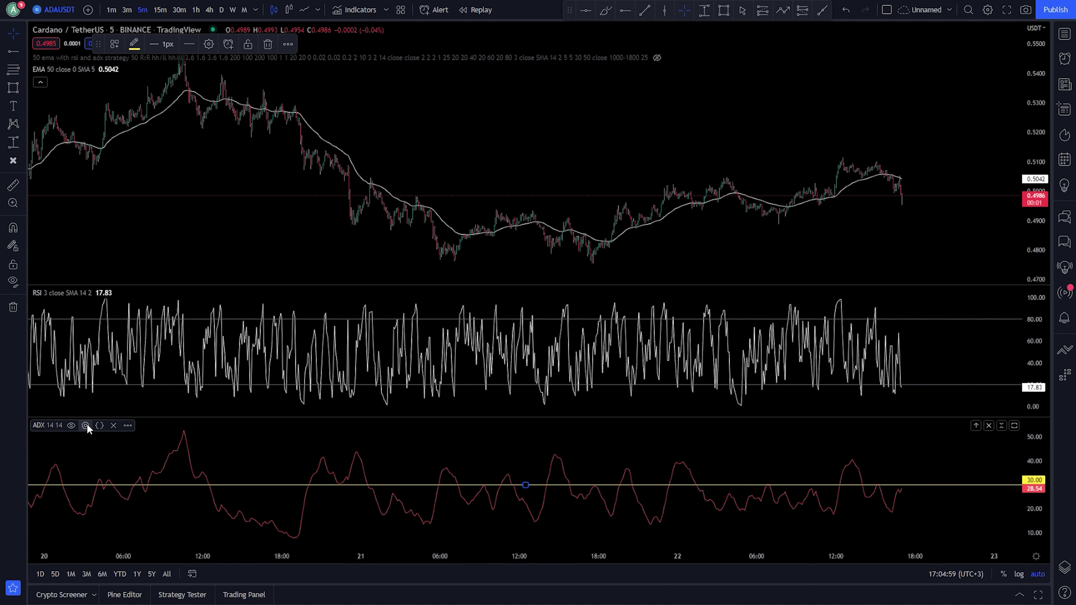
{"action": "left_click", "coordinate": [85, 426]}
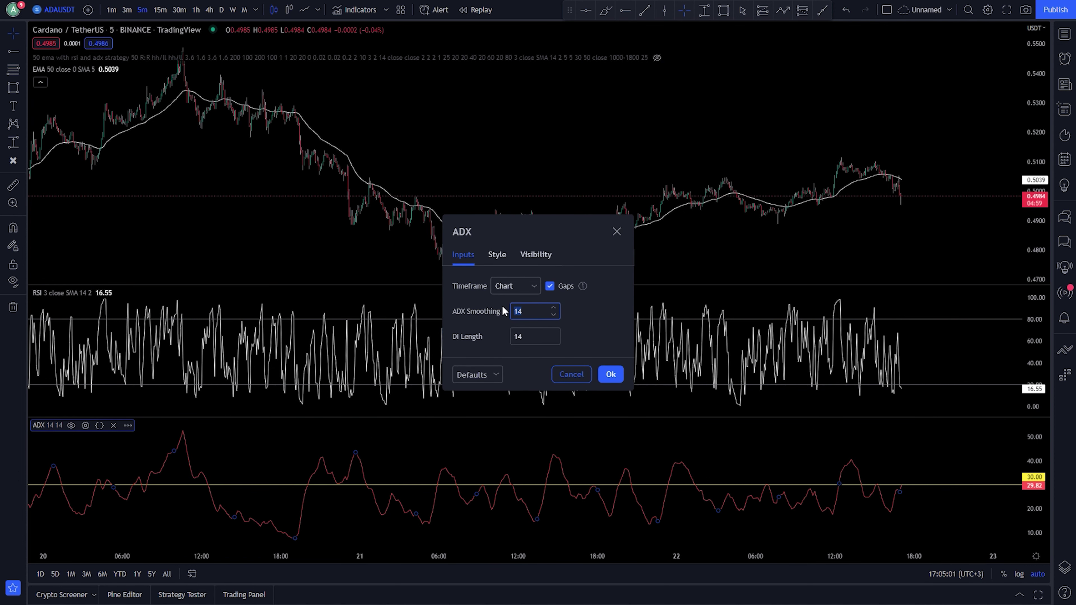
- Set ADX Smoothing and DI Length to 5 each and confirm
{"action": "type", "text": "55"}
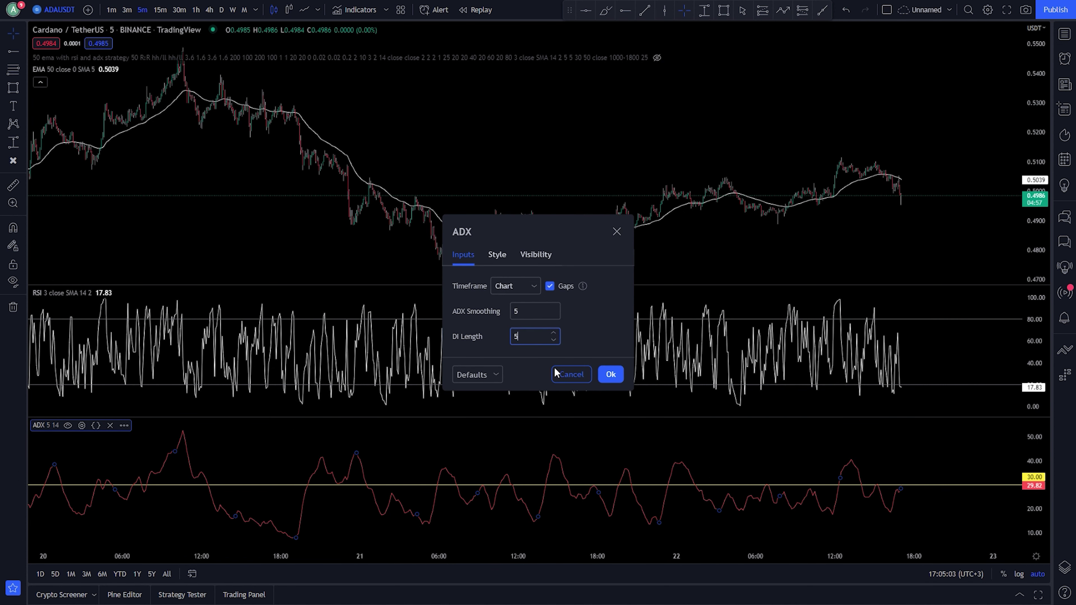
{"action": "left_click", "coordinate": [610, 375]}
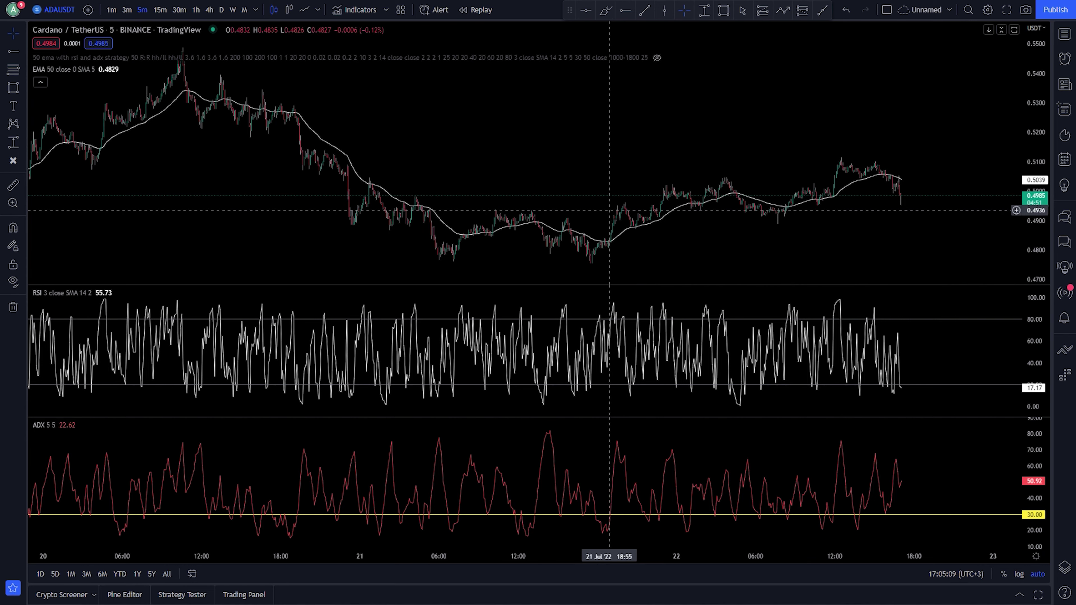
- Mark a long position at 21 Jul 20:30: entry 0.4881, stop 0.4813, target 0.4958, ending near 23:20
{"action": "scroll", "coordinate": [504, 200], "scroll_direction": "up", "scroll_amount": 5}
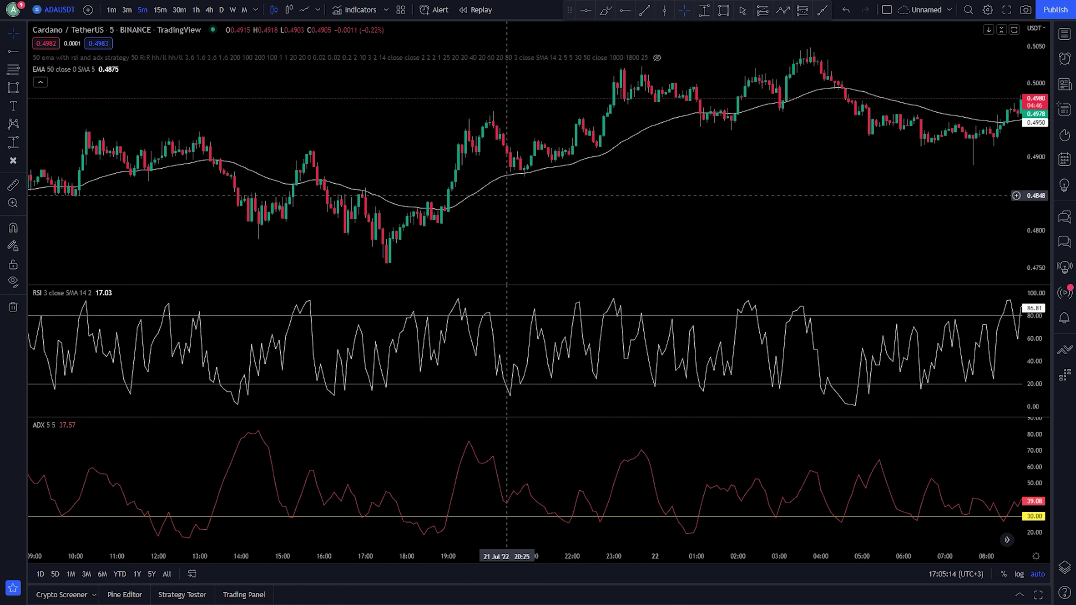
{"action": "scroll", "coordinate": [507, 195], "scroll_direction": "up", "scroll_amount": 2}
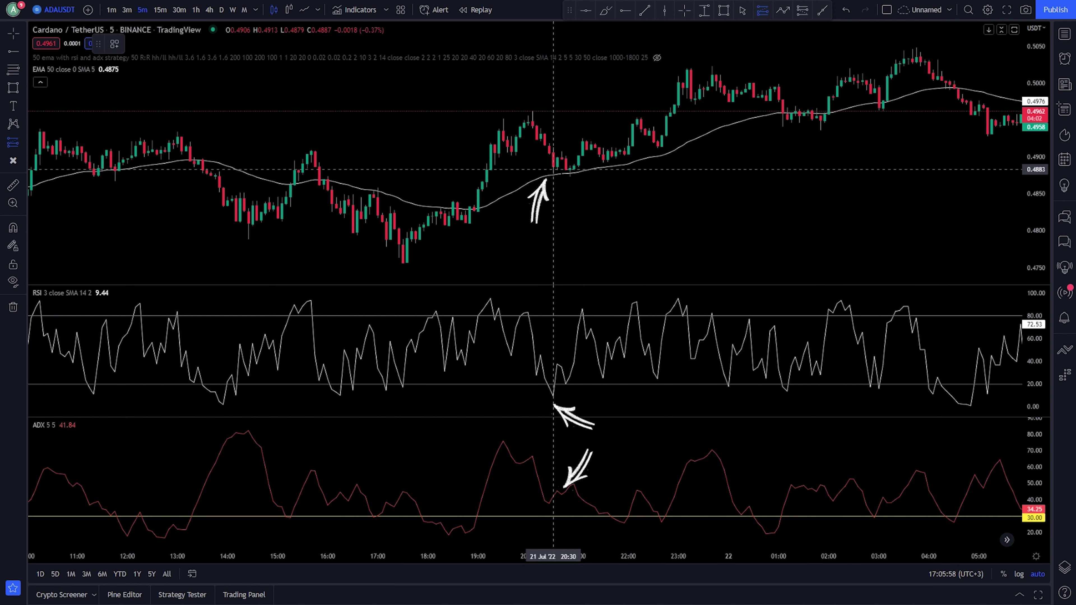
{"action": "left_click", "coordinate": [553, 169]}
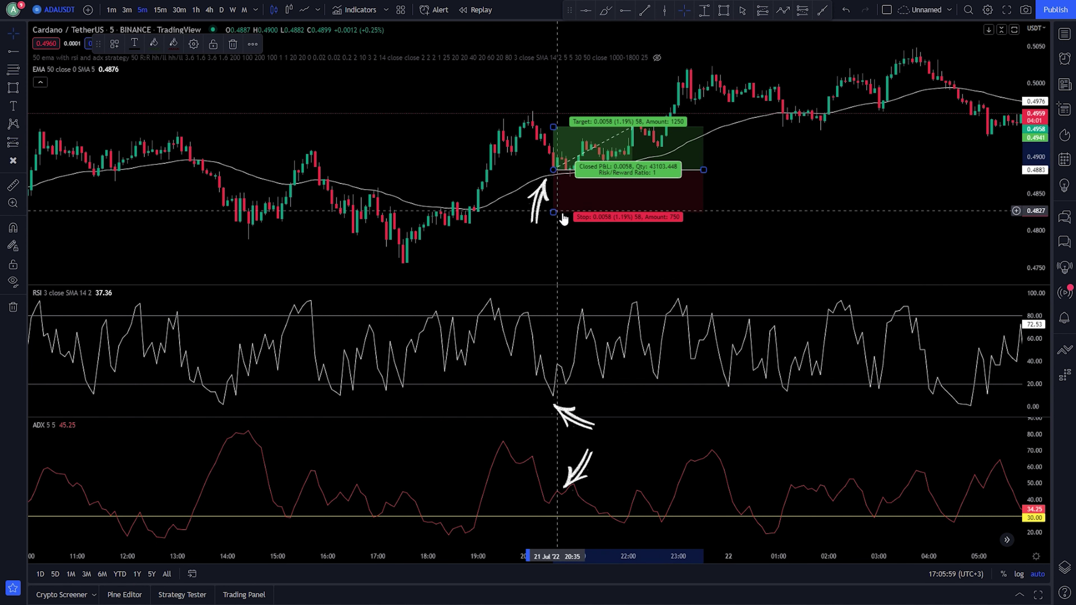
{"action": "left_click_drag", "start_coordinate": [553, 211], "coordinate": [553, 222]}
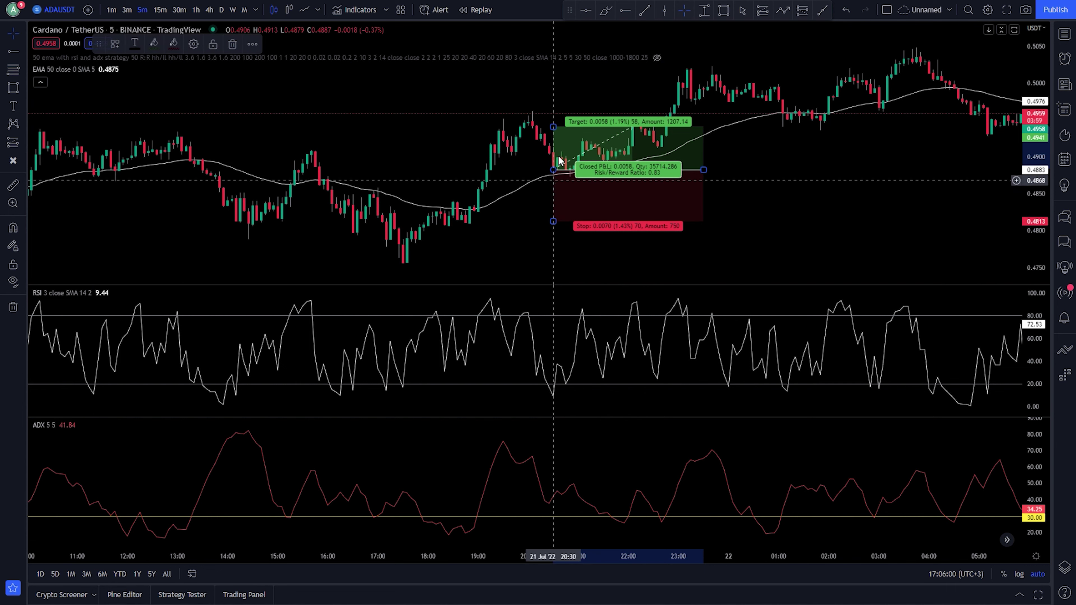
{"action": "left_click_drag", "start_coordinate": [557, 134], "coordinate": [558, 120]}
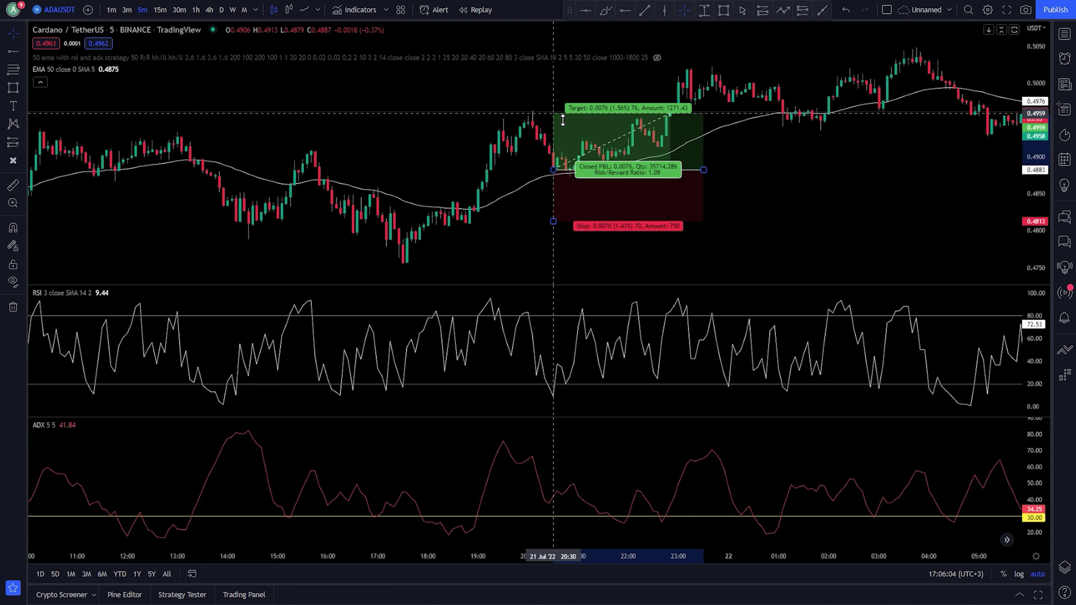
{"action": "left_click_drag", "start_coordinate": [565, 120], "coordinate": [564, 122]}
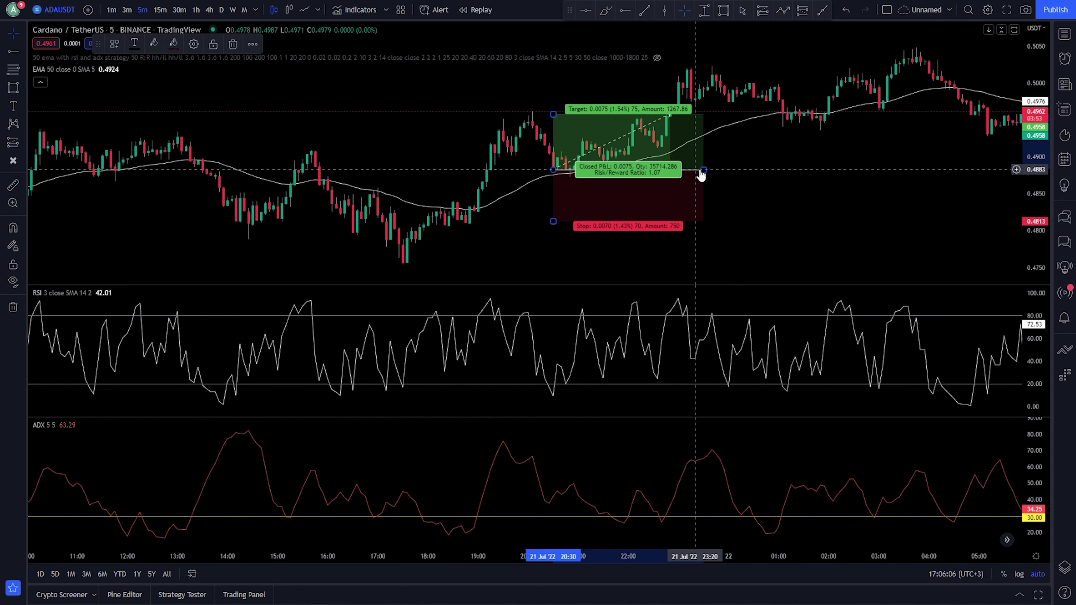
{"action": "left_click_drag", "start_coordinate": [703, 170], "coordinate": [666, 171]}
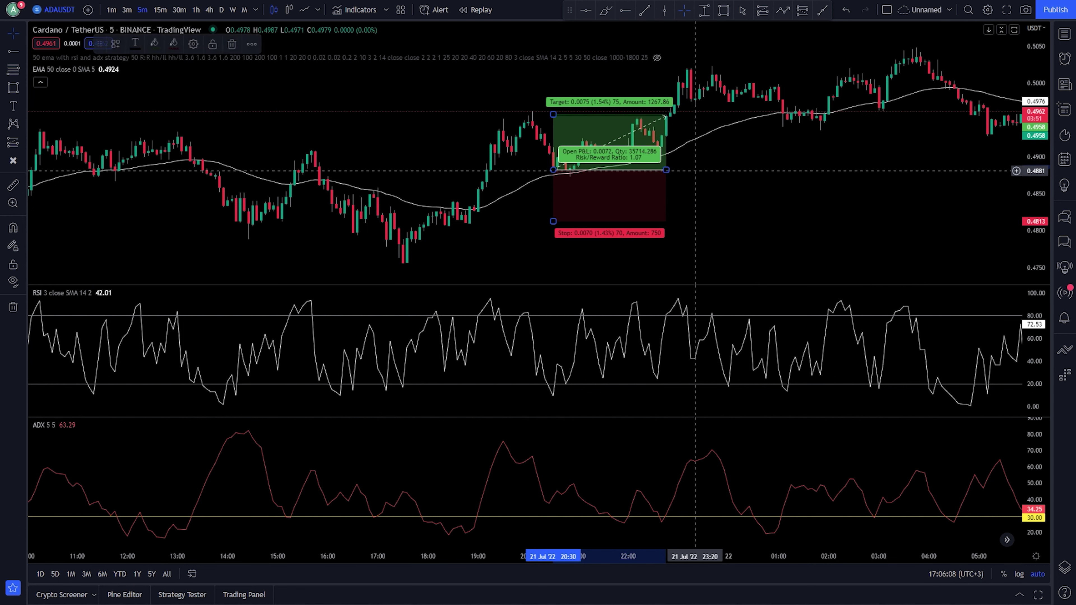
{"action": "left_click", "coordinate": [732, 188]}
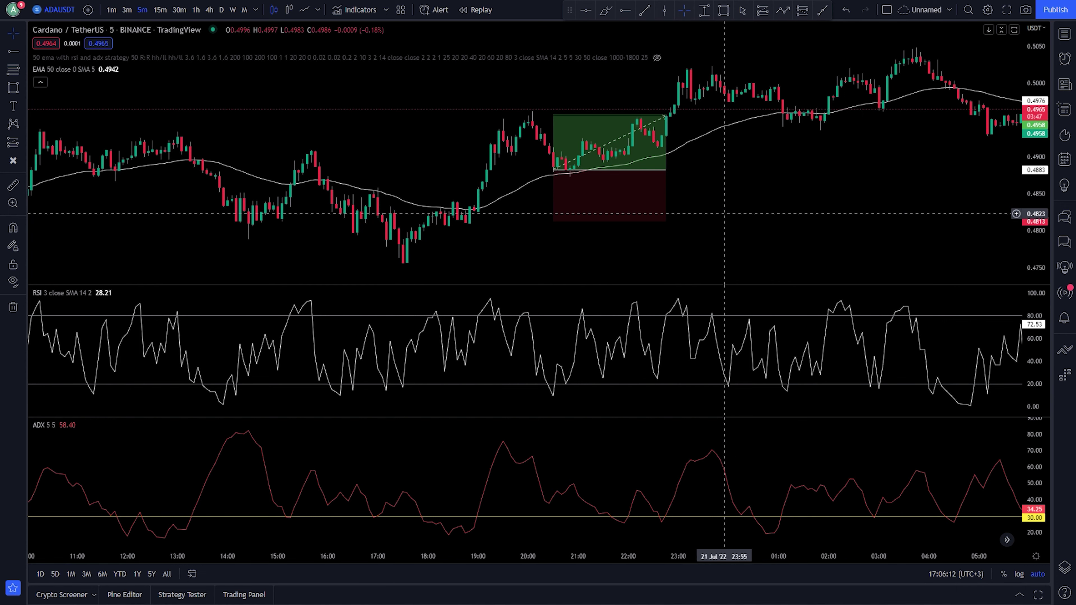
{"action": "left_click_drag", "start_coordinate": [624, 216], "coordinate": [909, 228]}
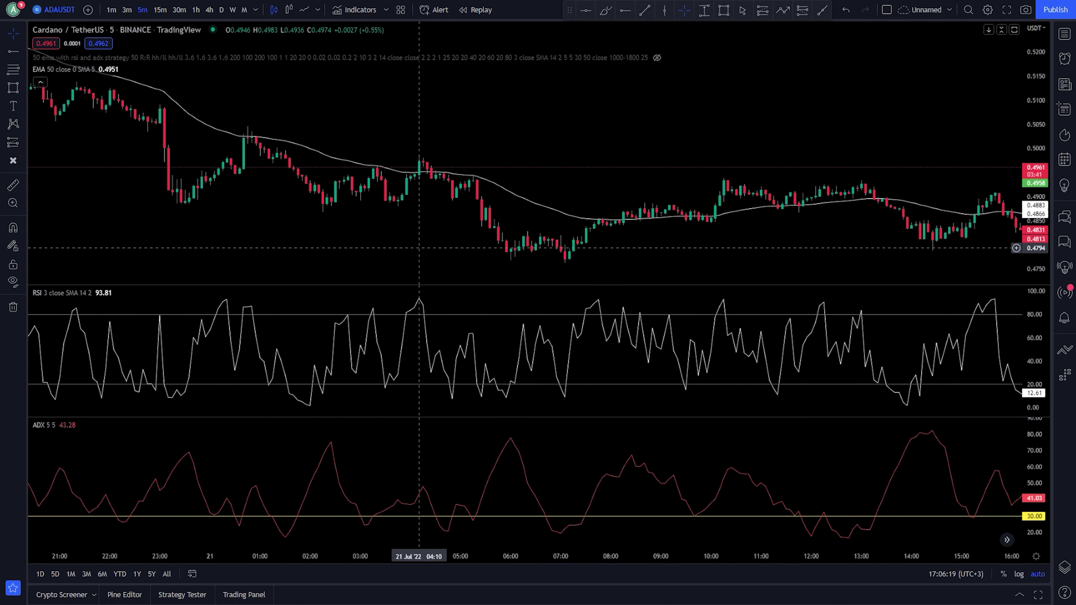
- Mark a short position at the 21 Jul 00:40 EMA rejection with roughly 1:1 reward
{"action": "scroll", "coordinate": [408, 254], "scroll_direction": "left", "scroll_amount": 5}
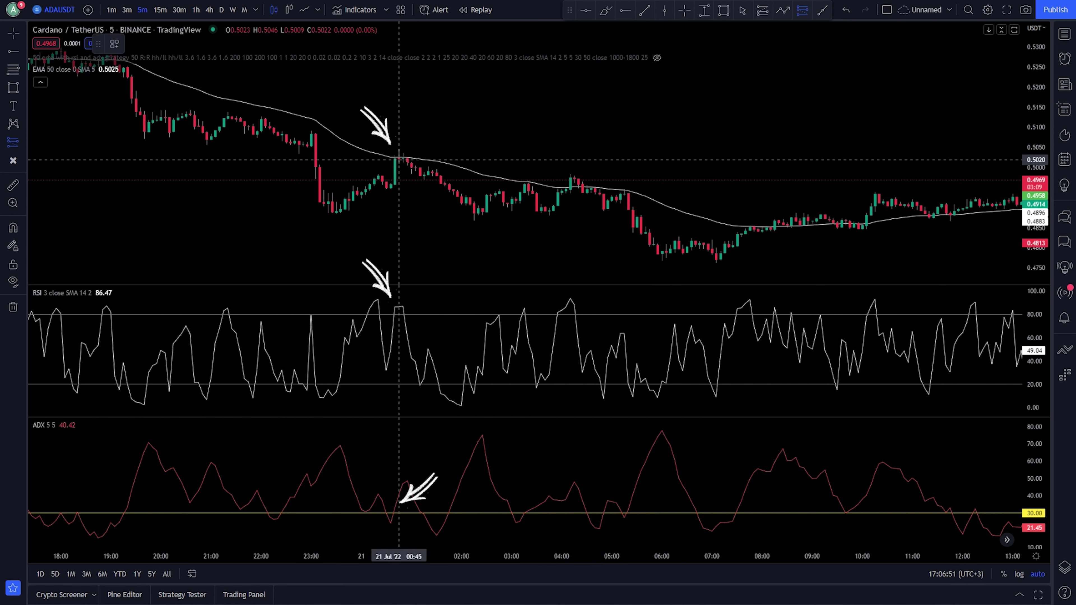
{"action": "left_click", "coordinate": [395, 160]}
{"action": "left_click_drag", "start_coordinate": [395, 107], "coordinate": [395, 135]}
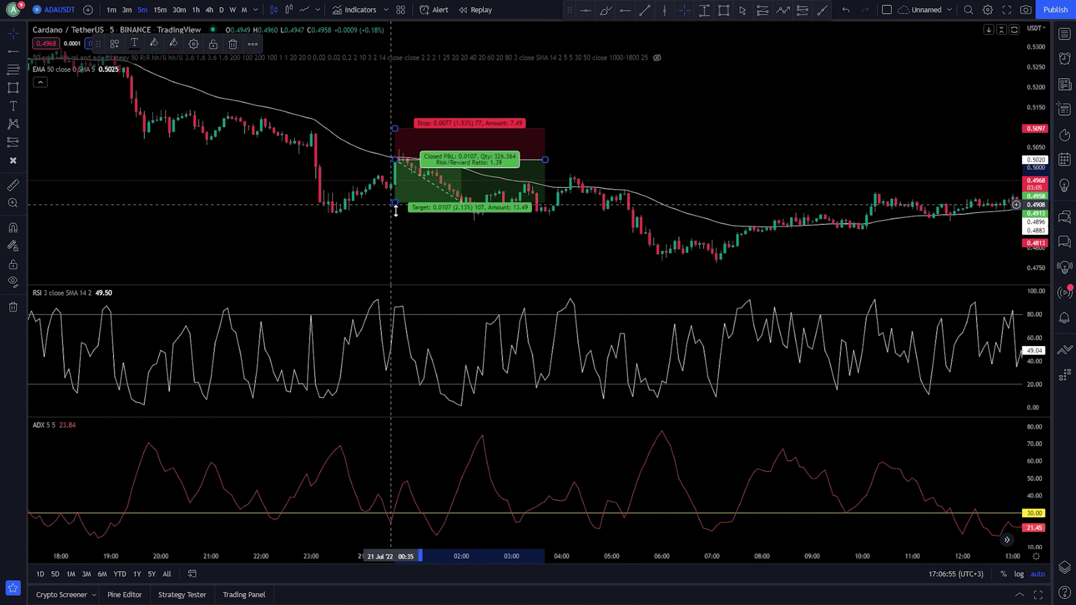
{"action": "left_click_drag", "start_coordinate": [396, 208], "coordinate": [397, 197]}
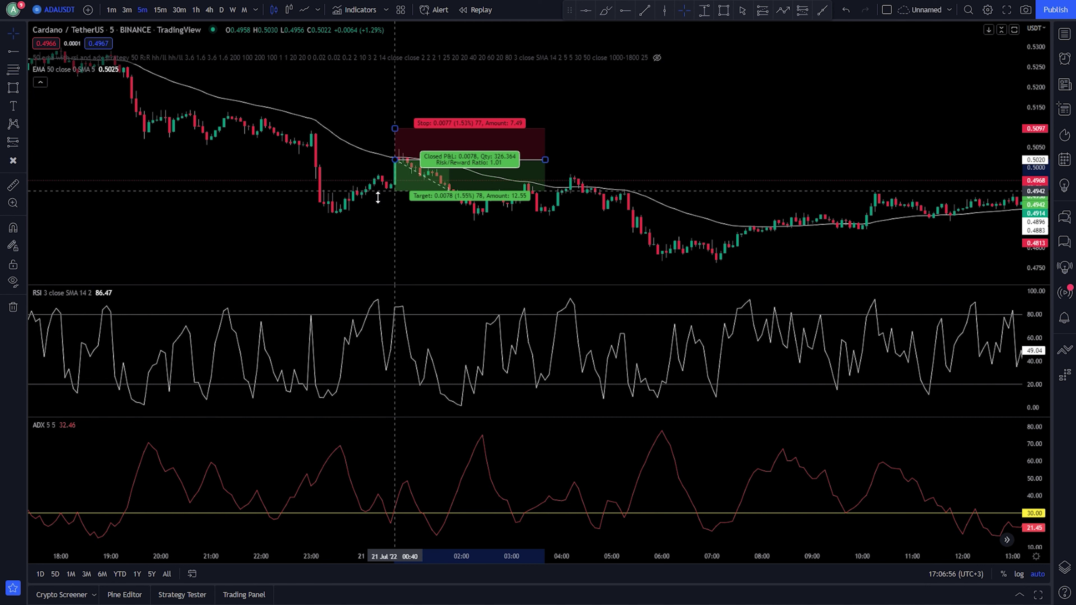
{"action": "left_click_drag", "start_coordinate": [545, 159], "coordinate": [452, 160]}
- Mark a second short position at 0.5126 on the evening of 20 Jul
{"action": "left_click_drag", "start_coordinate": [288, 253], "coordinate": [618, 253]}
{"action": "left_click", "coordinate": [576, 155]}
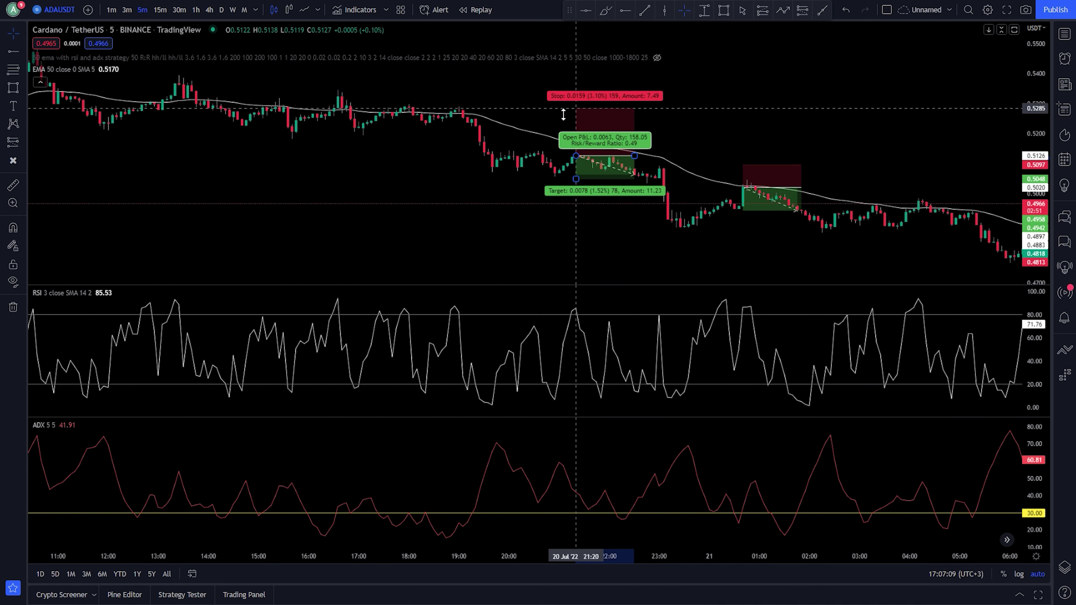
{"action": "left_click_drag", "start_coordinate": [576, 182], "coordinate": [573, 207]}
{"action": "left_click_drag", "start_coordinate": [634, 155], "coordinate": [668, 155]}
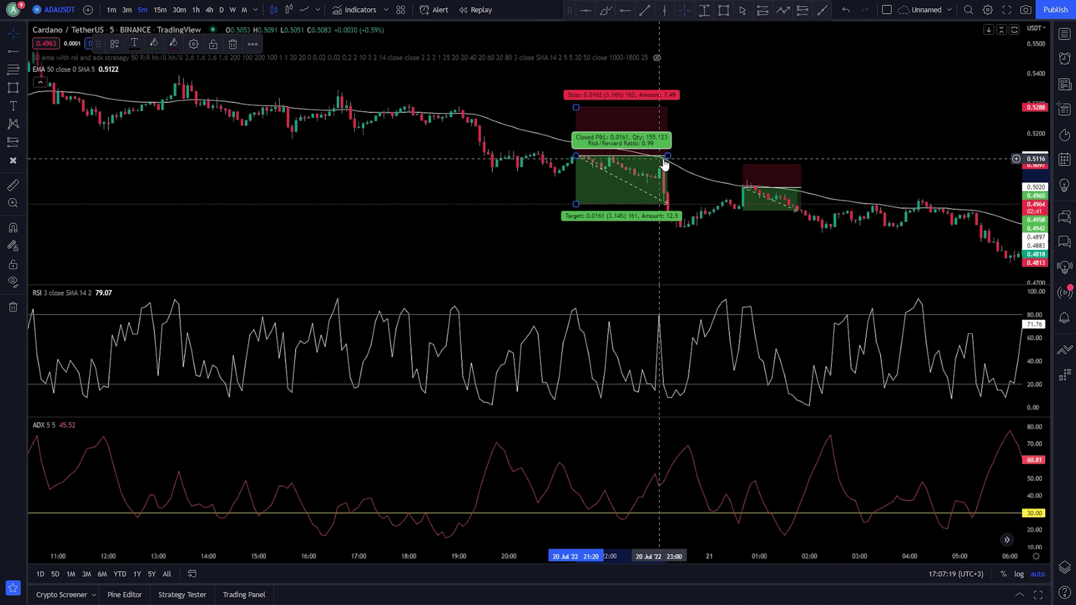
{"action": "mouse_move", "coordinate": [425, 256]}
{"action": "left_mouse_down"}
{"action": "mouse_move", "coordinate": [550, 250]}
{"action": "mouse_move", "coordinate": [544, 244]}
{"action": "left_mouse_up"}
{"action": "left_click_drag", "start_coordinate": [449, 241], "coordinate": [606, 237]}
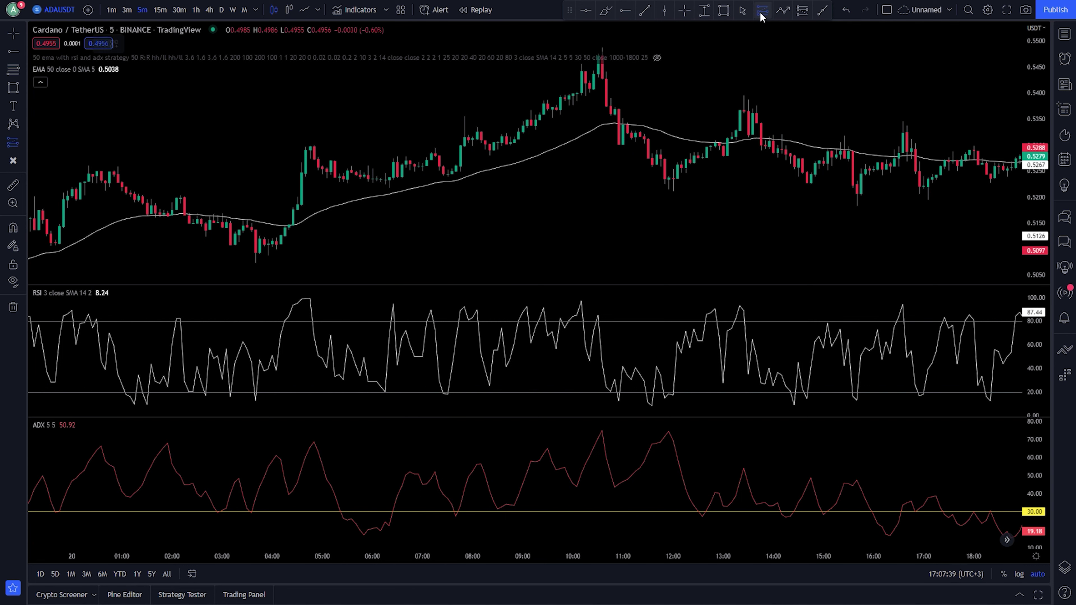
- Mark long positions at 0.5242 (target about 0.535) and at 0.5079 on 19 Jul
{"action": "left_click", "coordinate": [457, 175]}
{"action": "left_click_drag", "start_coordinate": [448, 133], "coordinate": [448, 85]}
{"action": "left_click_drag", "start_coordinate": [476, 234], "coordinate": [601, 224]}
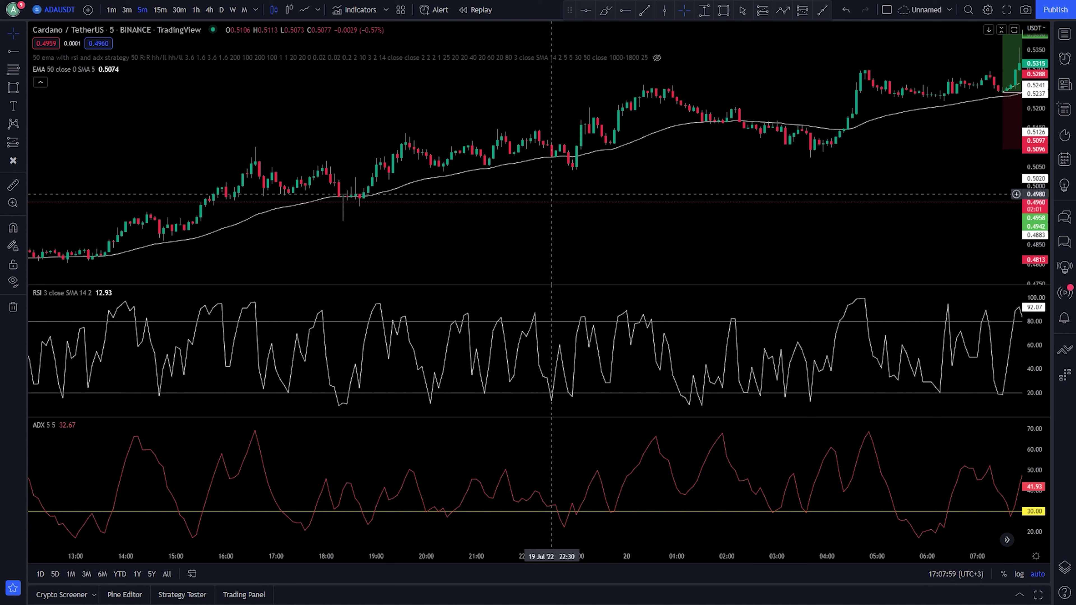
{"action": "left_click", "coordinate": [552, 155]}
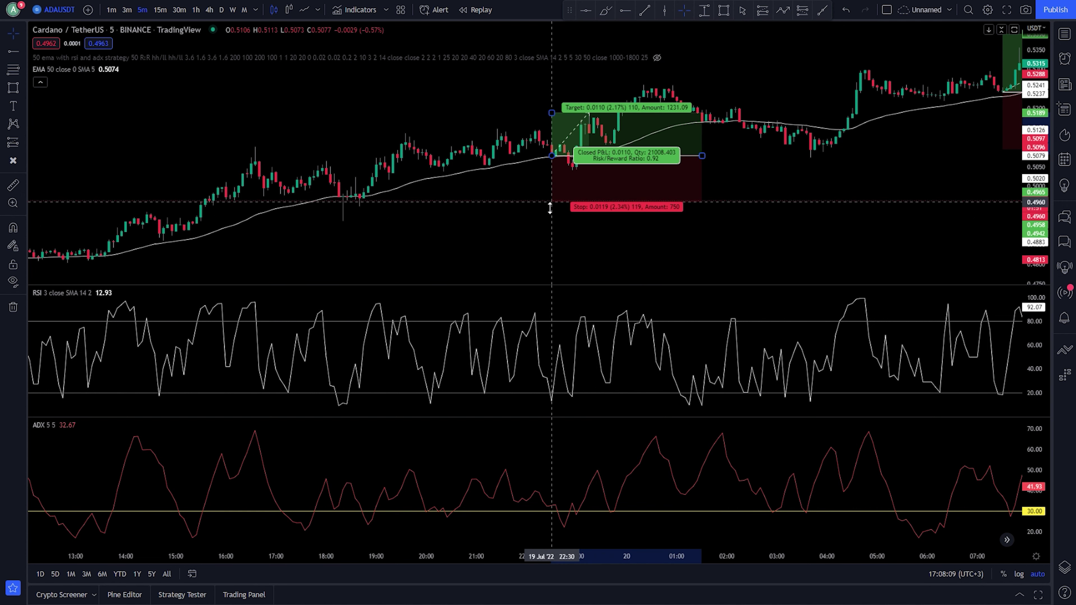
{"action": "left_click_drag", "start_coordinate": [558, 118], "coordinate": [557, 104]}
- Mark a long position at the 19 Jul 18:10 EMA bounce and review the marked trades
{"action": "left_click_drag", "start_coordinate": [177, 170], "coordinate": [244, 169]}
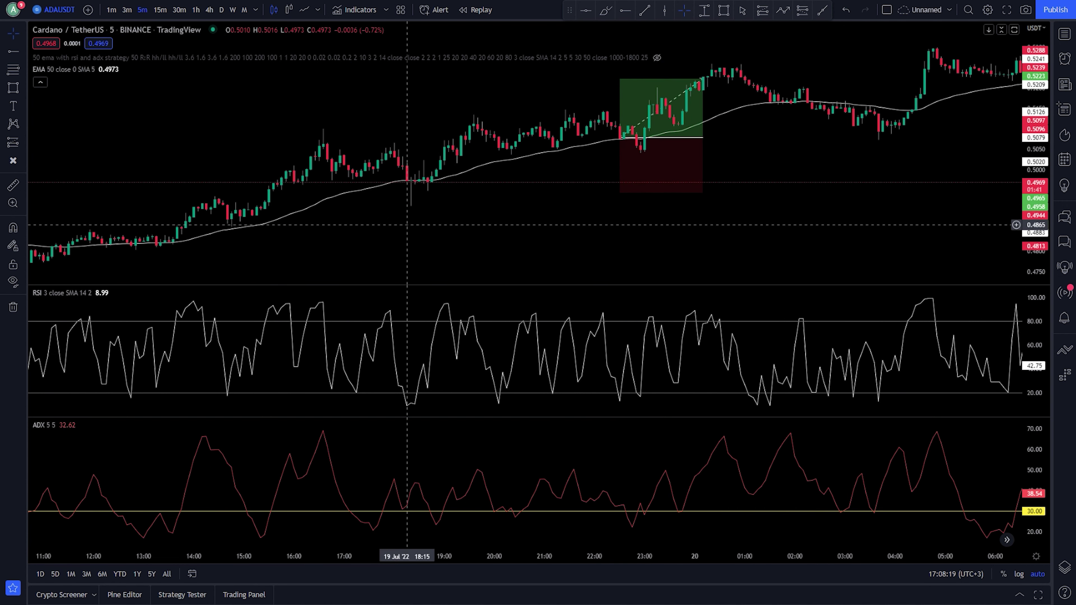
{"action": "left_click", "coordinate": [402, 182]}
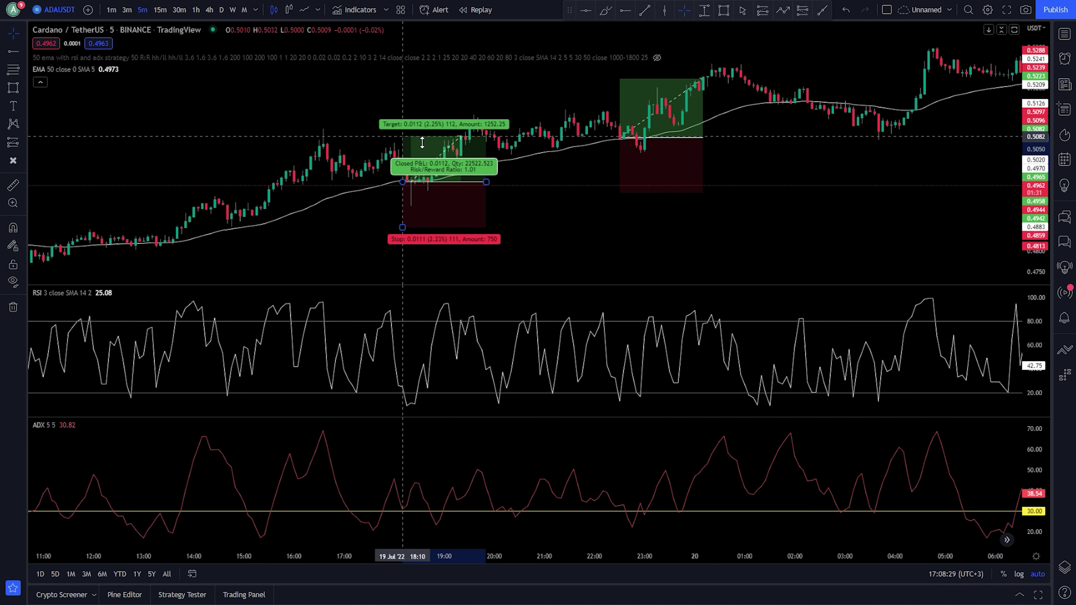
{"action": "left_click_drag", "start_coordinate": [352, 217], "coordinate": [551, 218]}
{"action": "left_click_drag", "start_coordinate": [606, 178], "coordinate": [637, 192]}
{"action": "left_click_drag", "start_coordinate": [355, 220], "coordinate": [497, 253]}
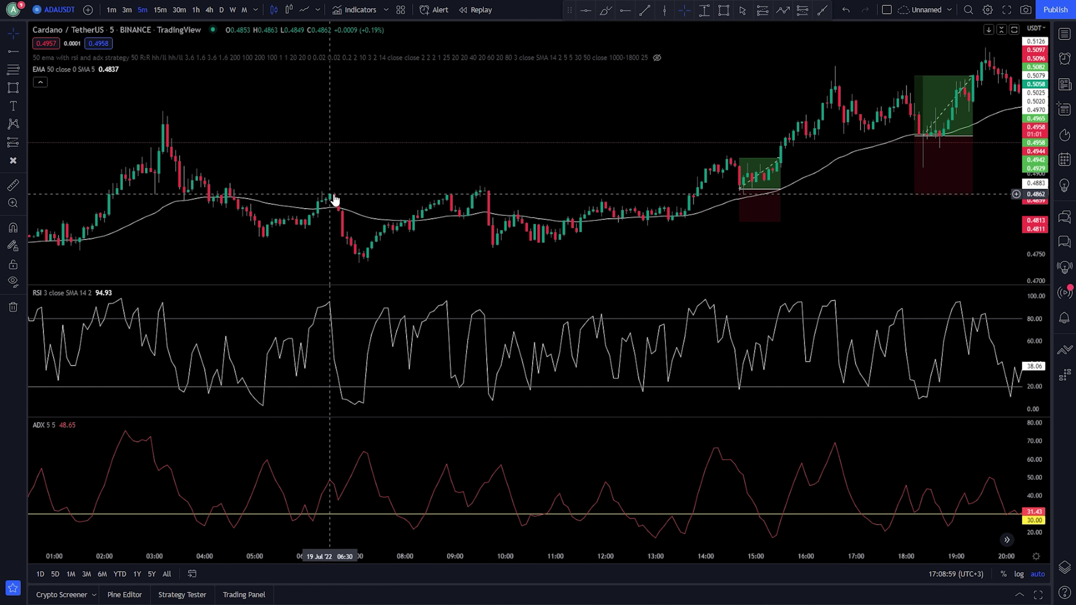
{"action": "left_click_drag", "start_coordinate": [326, 193], "coordinate": [499, 165]}
{"action": "left_click_drag", "start_coordinate": [580, 127], "coordinate": [554, 140]}
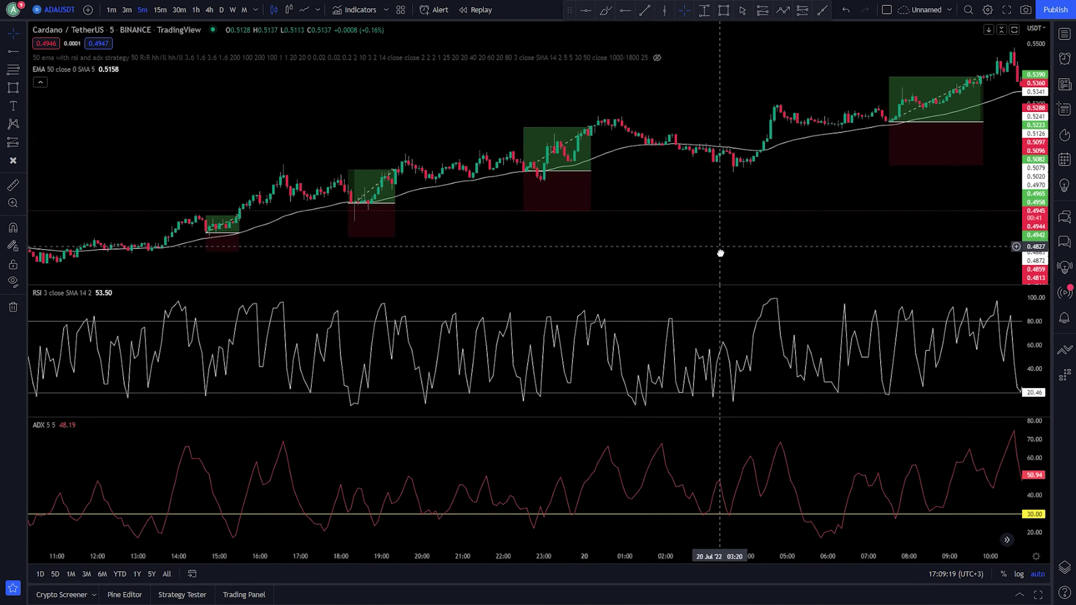
{"action": "left_click_drag", "start_coordinate": [720, 252], "coordinate": [682, 377]}
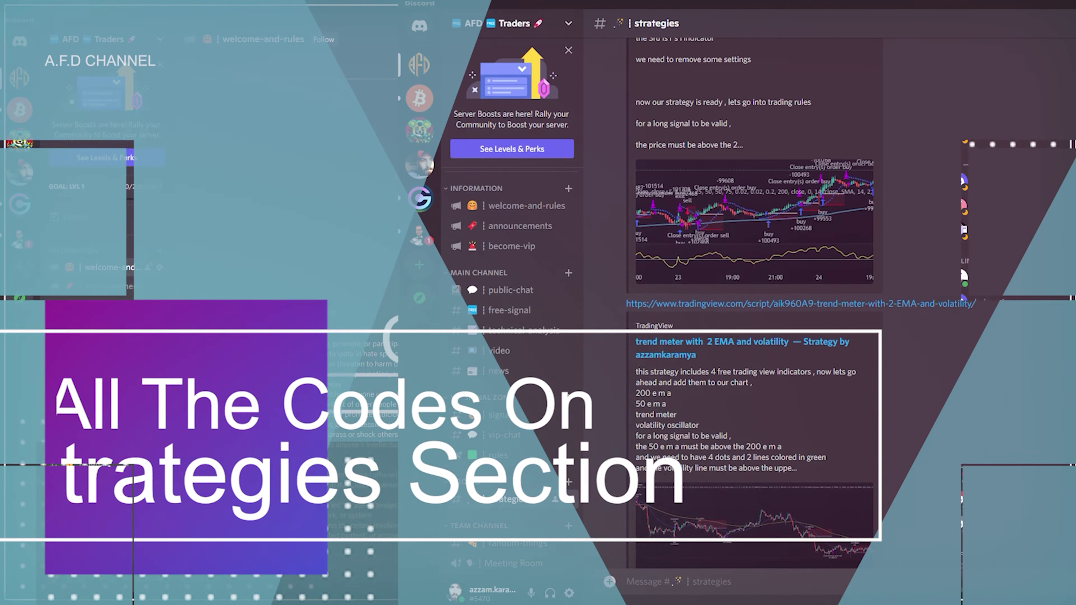
- Scroll up through the strategy code posts in Discord's #strategies channel
{"action": "scroll", "coordinate": [754, 297], "scroll_direction": "up", "scroll_amount": 10}
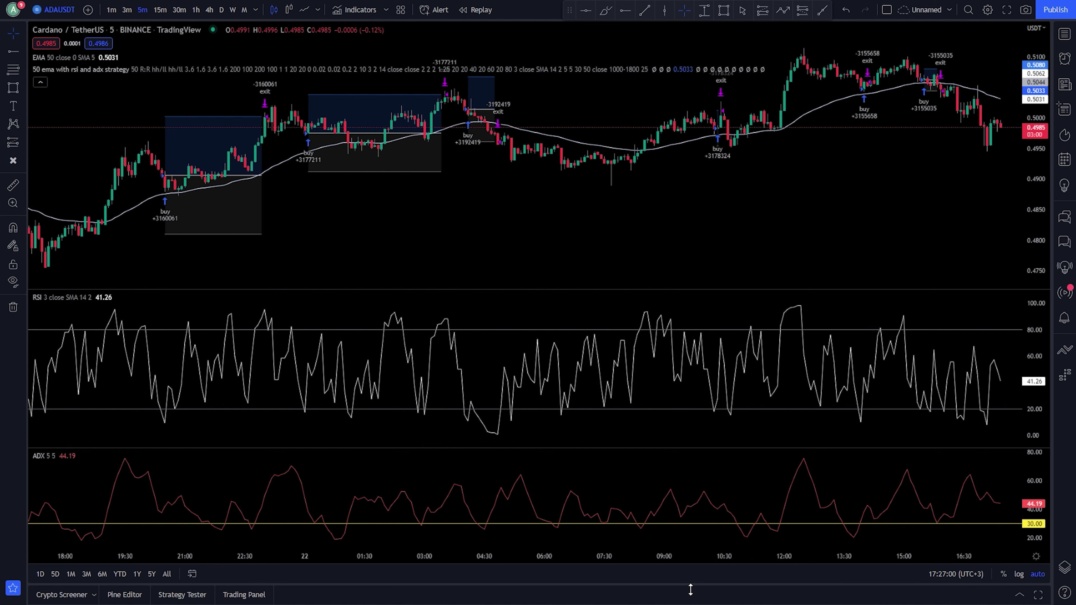
- Expand the Strategy Tester overview: 591084.17 USDT net profit, 194 trades, 56.7% profitable
{"action": "left_click_drag", "start_coordinate": [691, 587], "coordinate": [719, 380]}
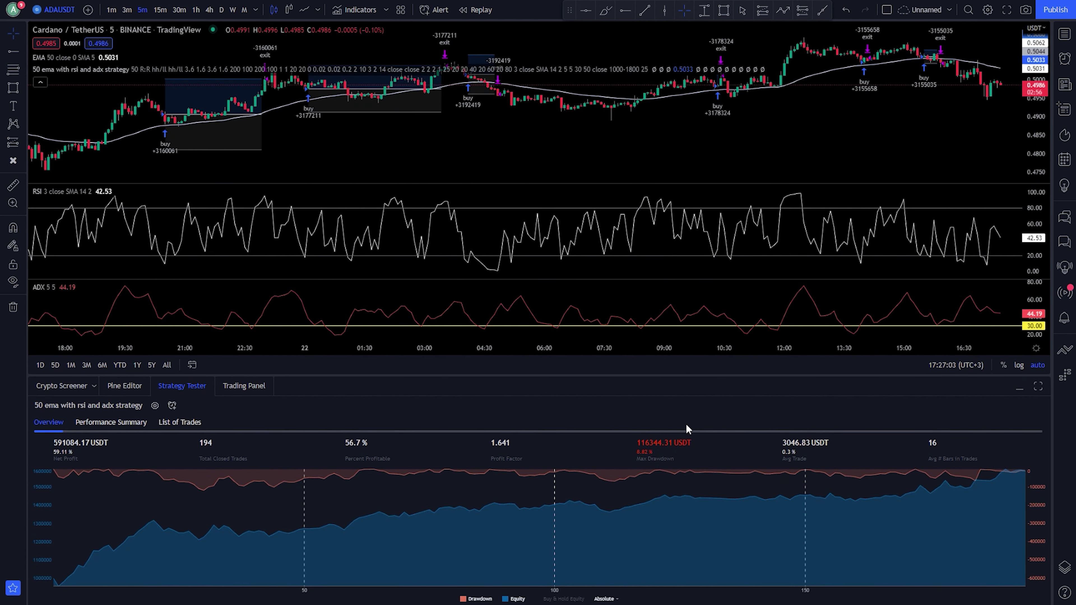